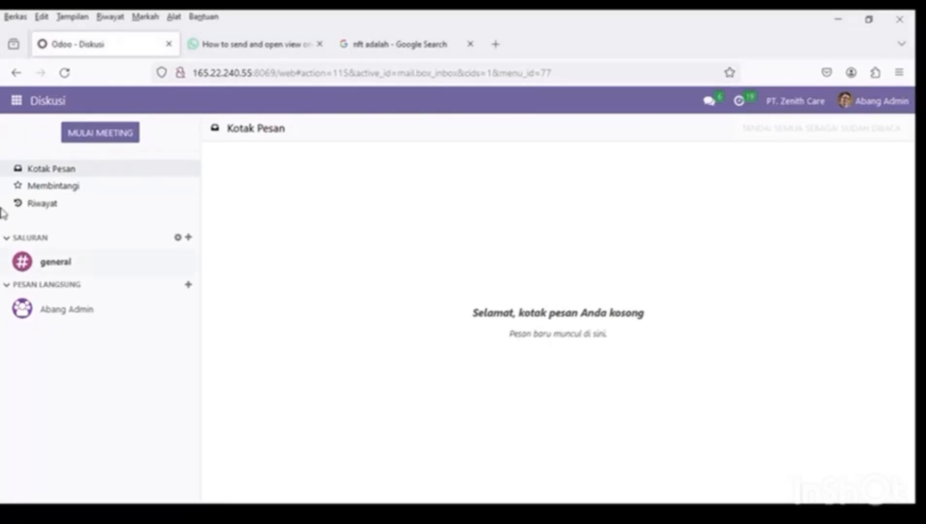
# - Enable purchase order approval (Persetujuan SPB) in the Purchase (Pembelian) settings and save the change
pyautogui.click(14, 103)
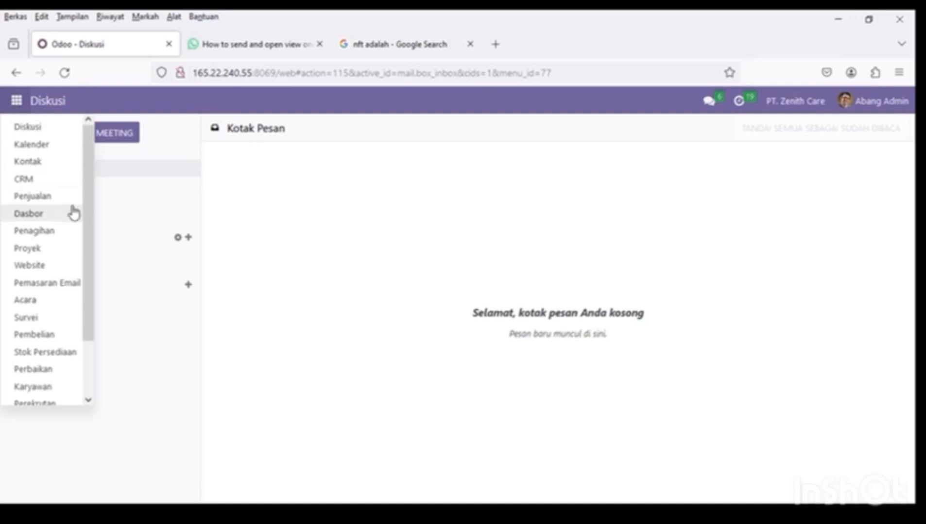
pyautogui.moveTo(90, 214); pyautogui.dragTo(91, 302)
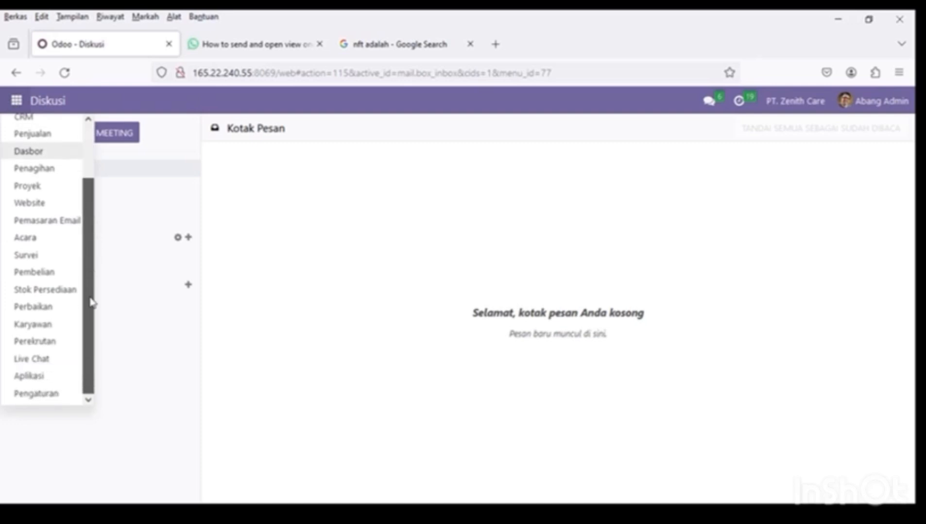
pyautogui.click(50, 396)
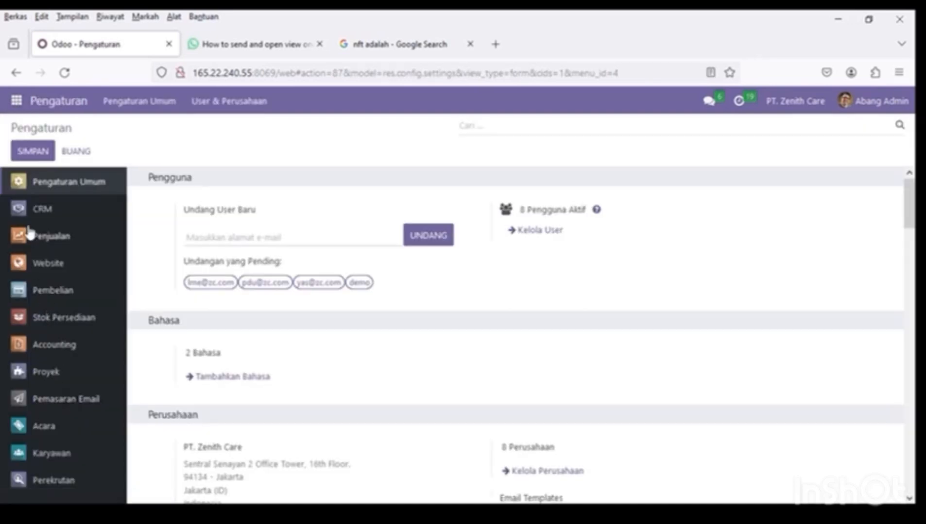
pyautogui.click(41, 292)
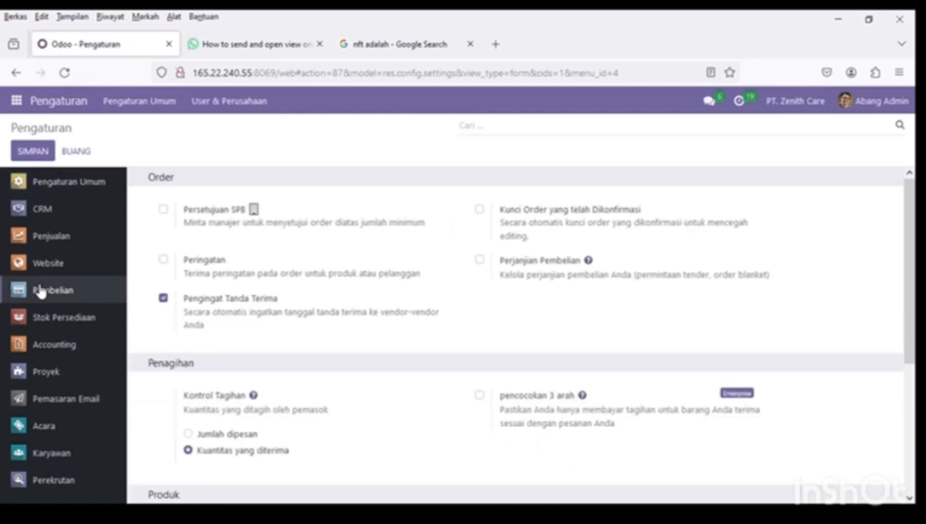
pyautogui.click(163, 209)
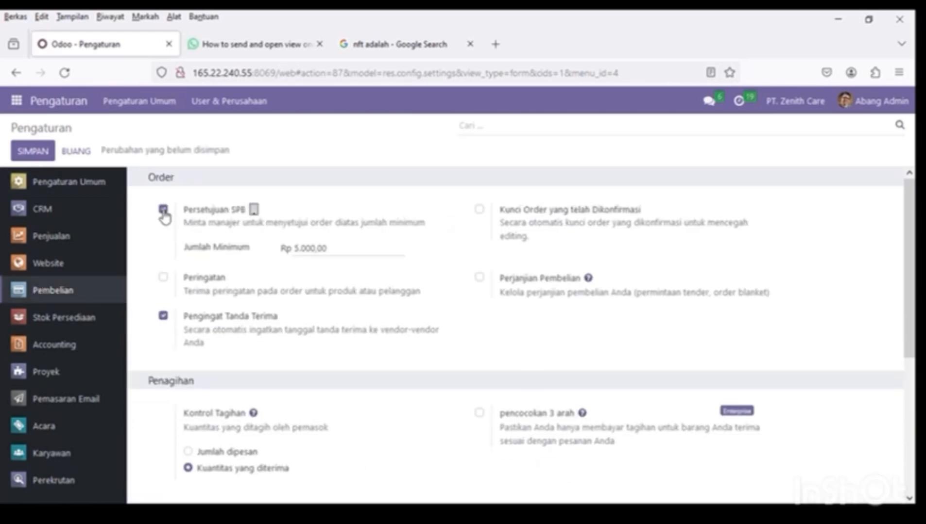
pyautogui.click(40, 152)
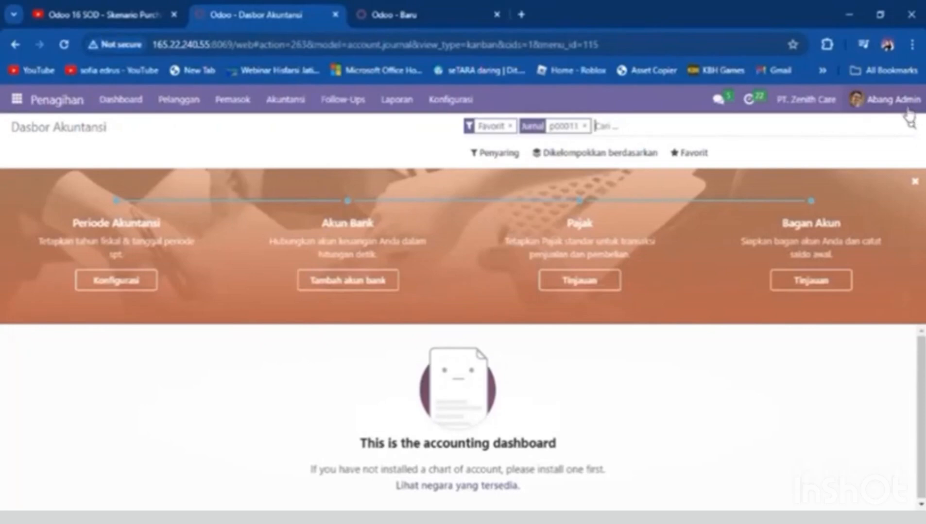
# - Log out of the admin account, log in with the purchasing user's email and password, and dismiss the saved-password warning
pyautogui.click(911, 117)
pyautogui.click(836, 228)
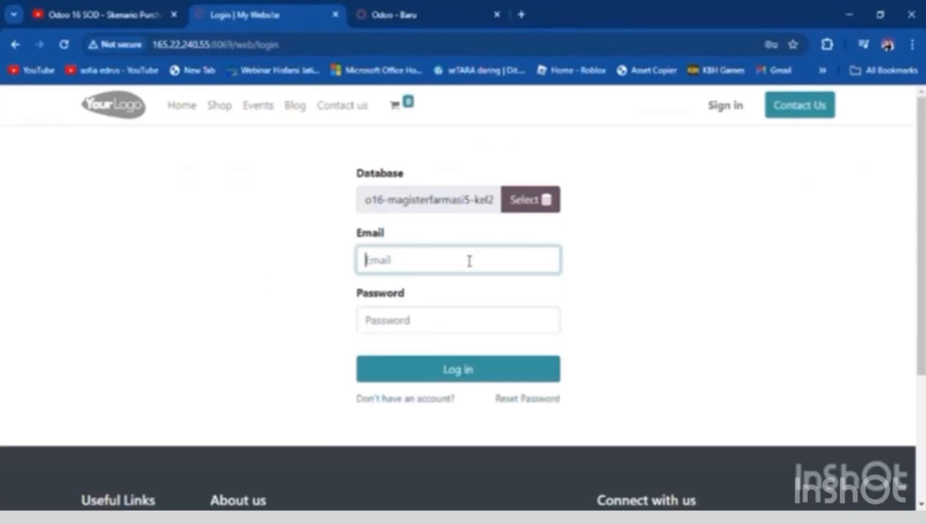
pyautogui.write('PUR')
pyautogui.click(467, 304)
pyautogui.click(425, 378)
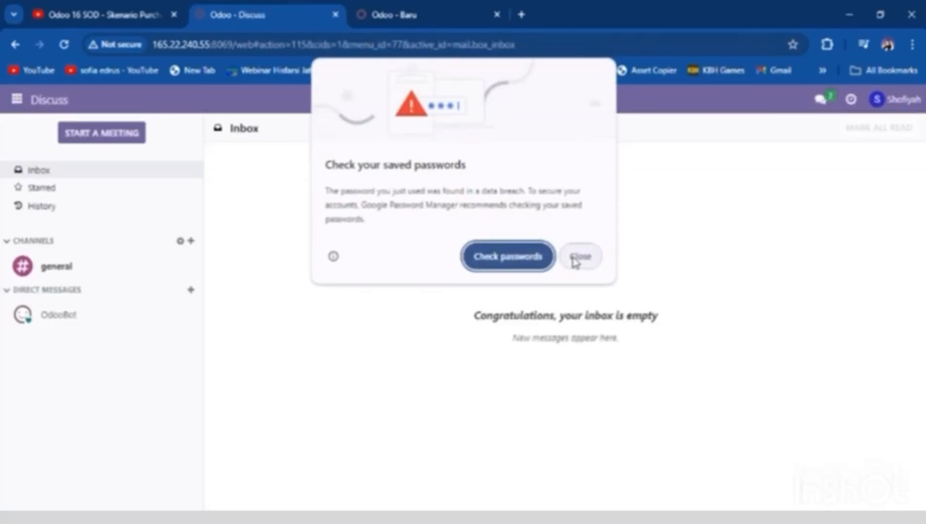
pyautogui.click(578, 259)
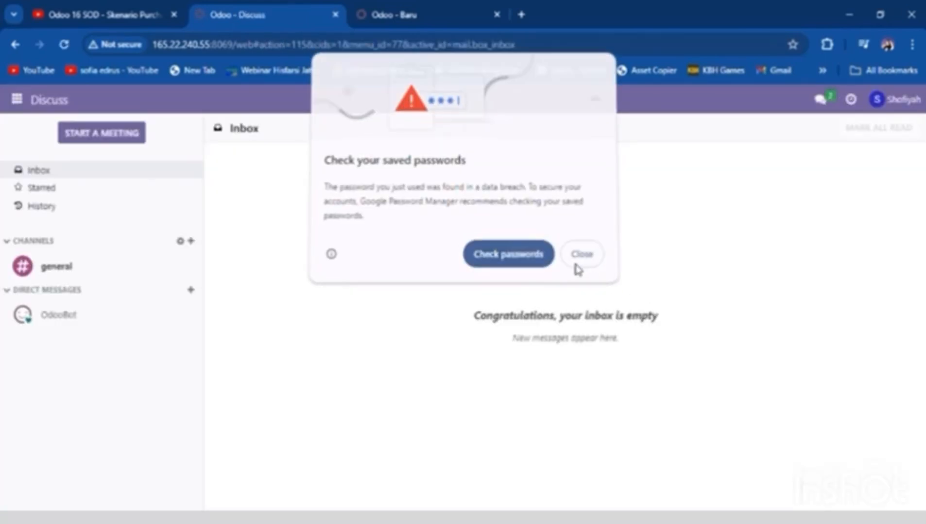
# - Go to the Purchase module and start a new request for quotation
pyautogui.click(17, 102)
pyautogui.click(32, 234)
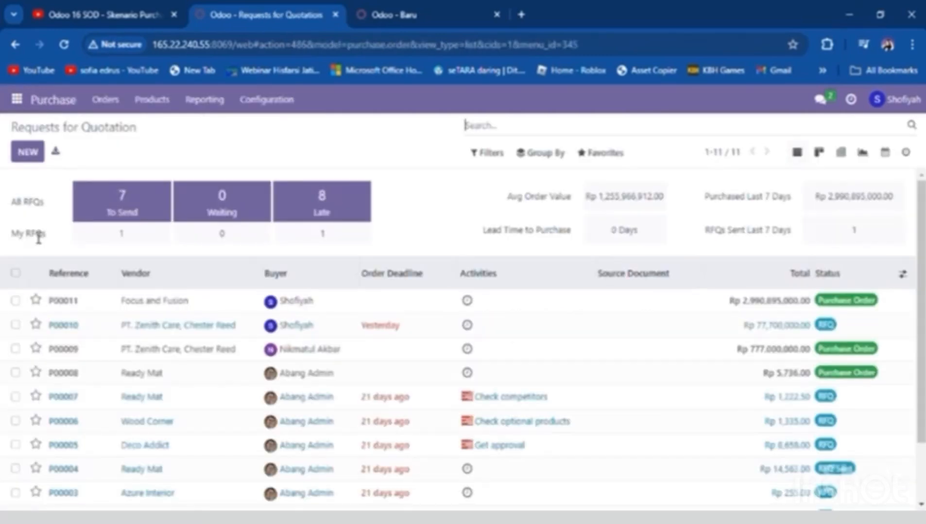
pyautogui.click(28, 152)
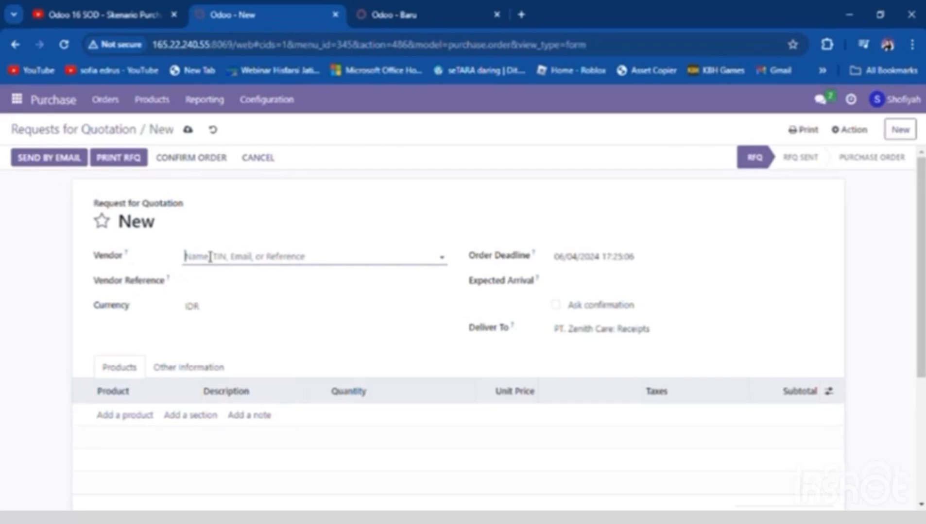
# - Select Focus and Fusion as the vendor of the new request for quotation
pyautogui.write('f')
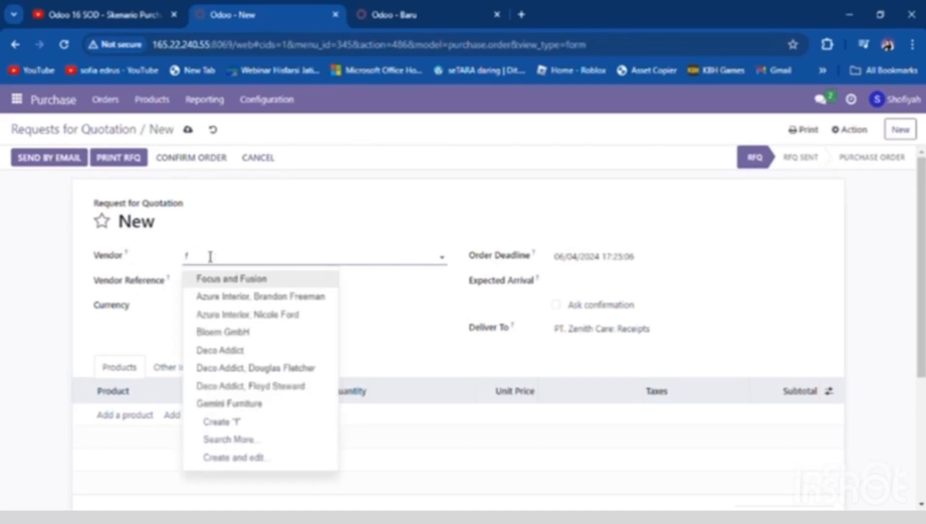
pyautogui.press('BackSpace')
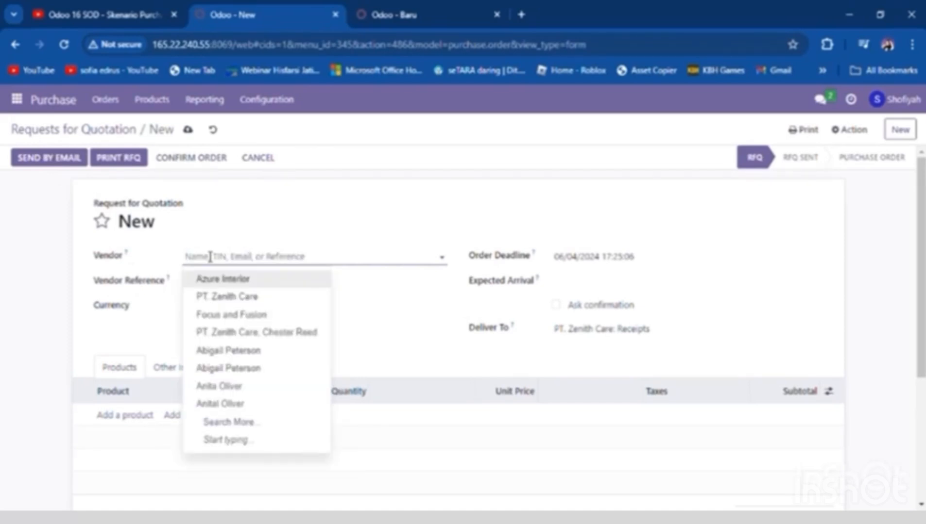
pyautogui.write('F')
pyautogui.press('Down')
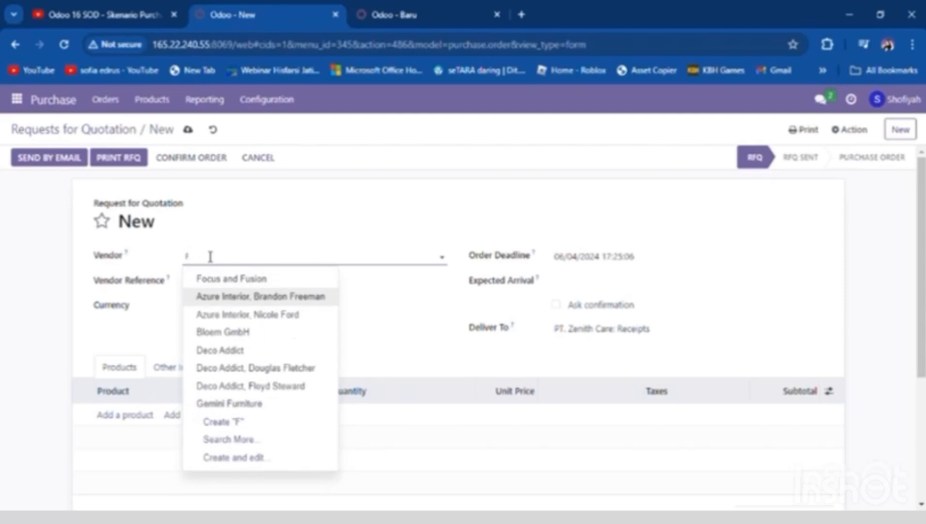
pyautogui.press('Up')
pyautogui.press('Return')
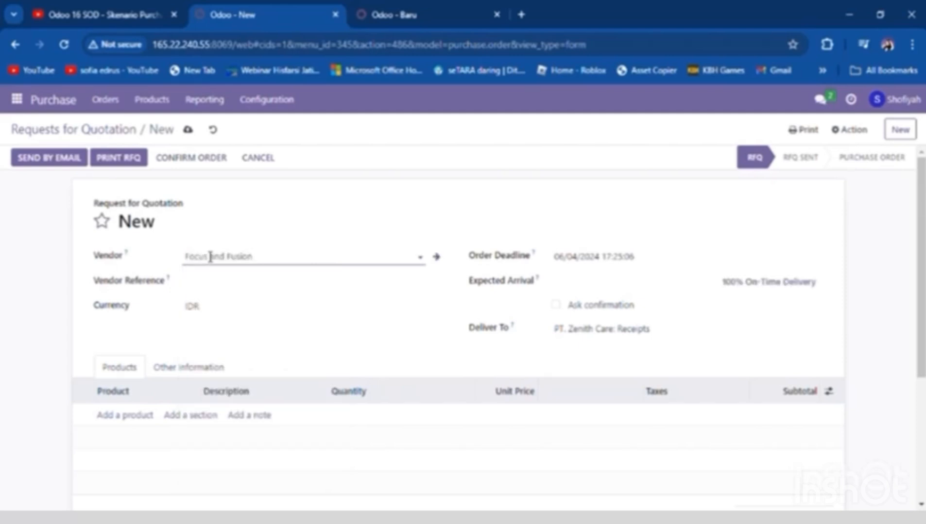
# - Choose IDR as the currency and set the expected arrival to 06/04/2024 17:25:06
pyautogui.click(228, 309)
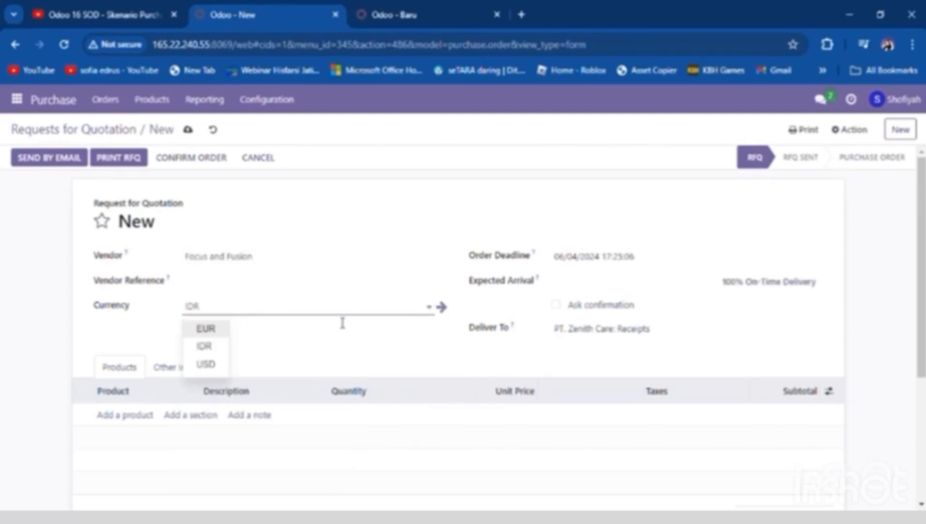
pyautogui.click(210, 347)
pyautogui.click(585, 286)
pyautogui.click(627, 391)
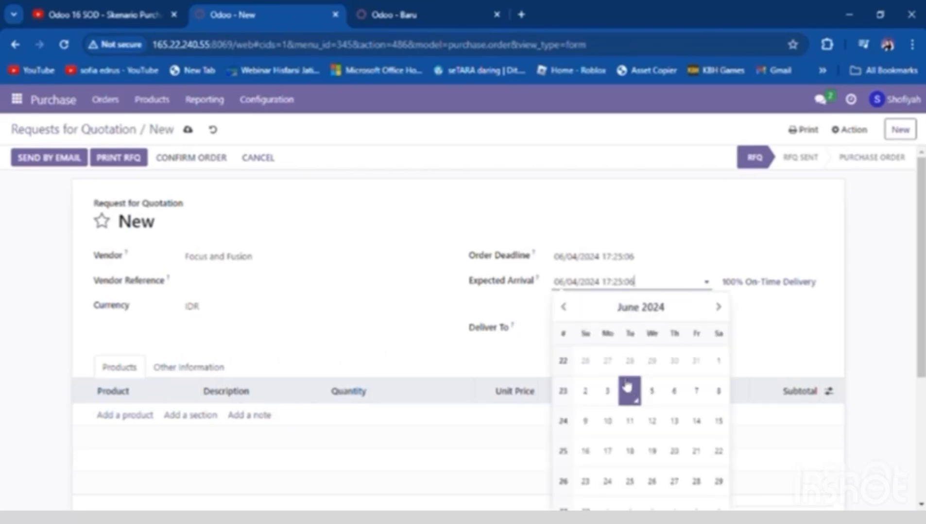
pyautogui.hotkey('ctrl', 'a')
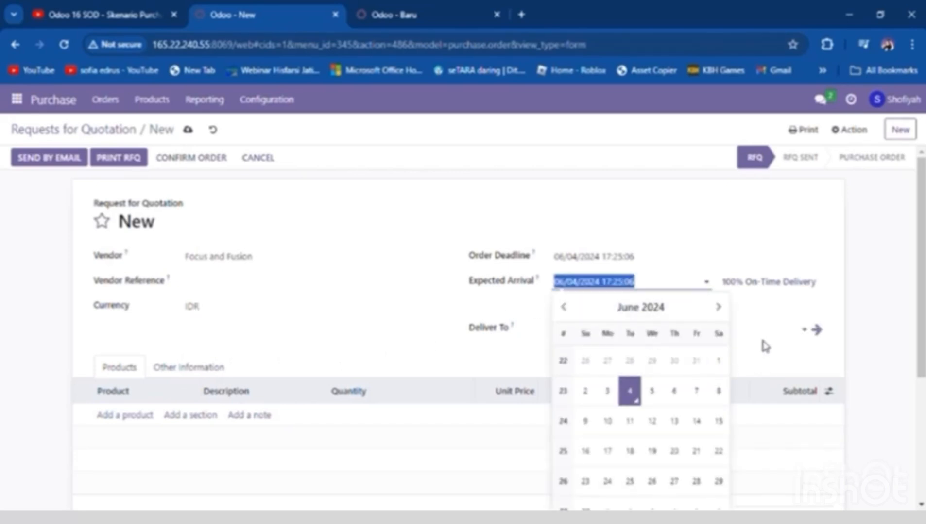
pyautogui.click(771, 318)
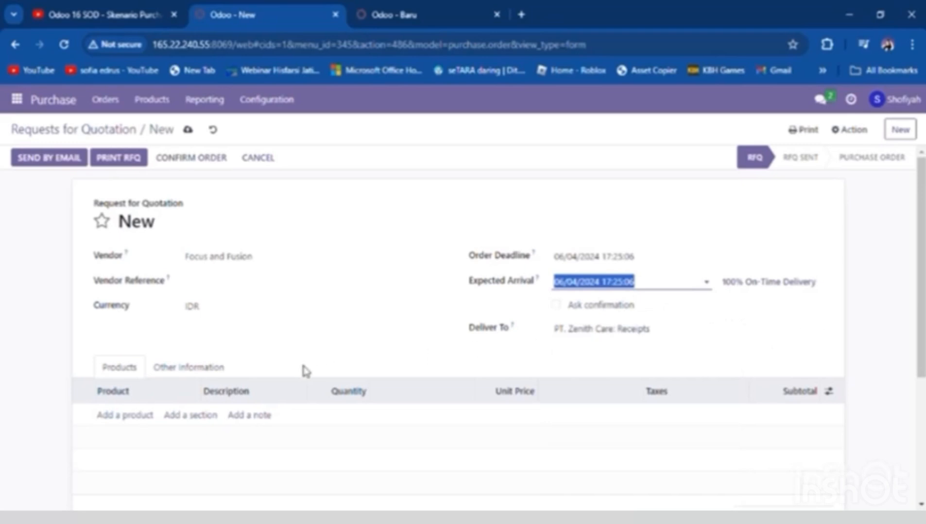
# - Add ICU Ventilator as the first product line of the request for quotation
pyautogui.scroll(-5, 271, 330)
pyautogui.scroll(3, 126, 432)
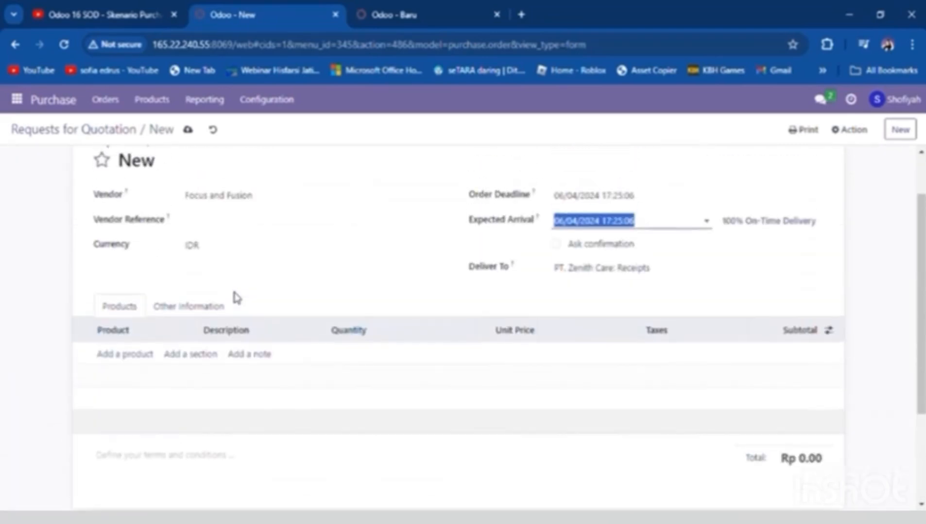
pyautogui.click(127, 364)
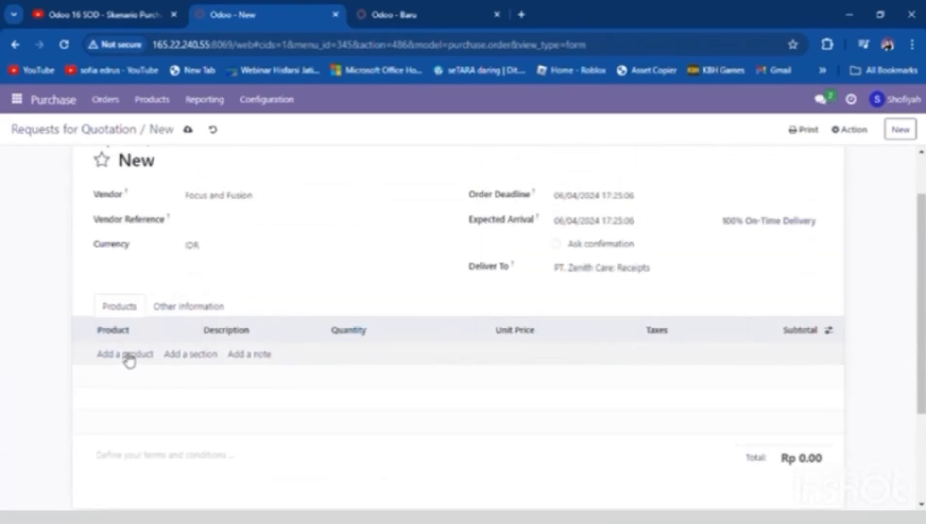
pyautogui.click(126, 355)
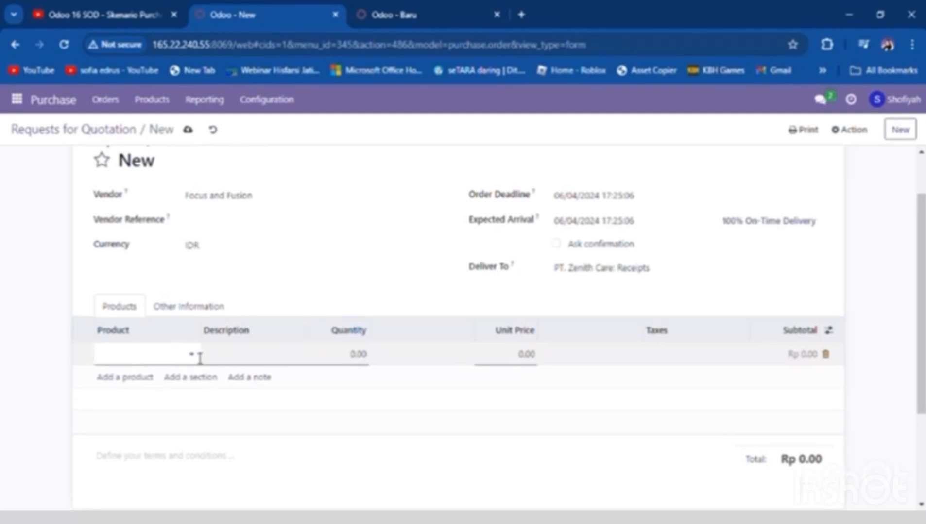
pyautogui.write('ic')
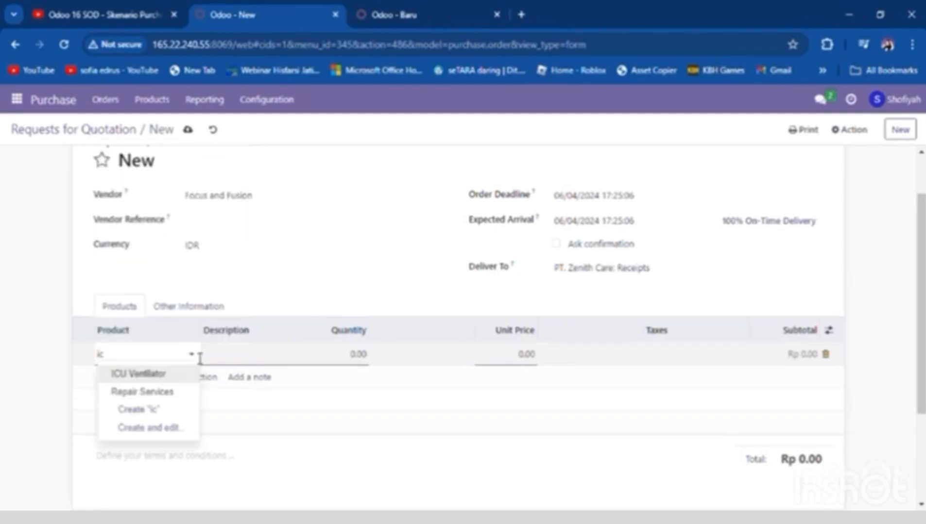
pyautogui.click(170, 376)
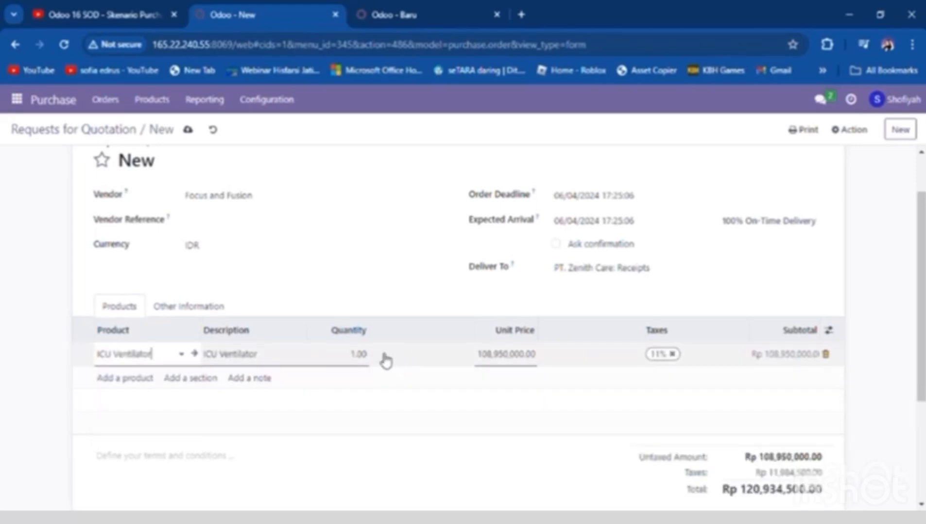
# - Set the ICU Ventilator line's quantity to 3
pyautogui.click(367, 359)
pyautogui.press('BackSpace')
pyautogui.press('BackSpace')
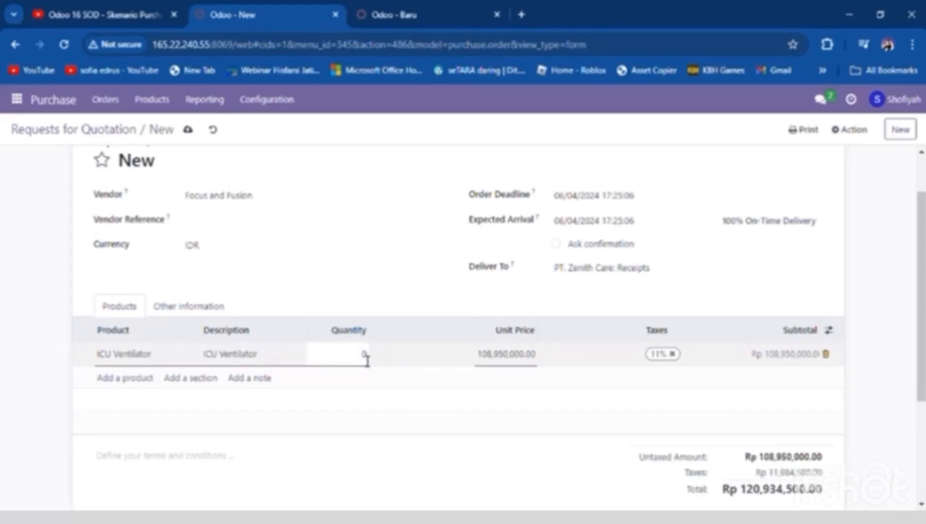
pyautogui.write('3')
pyautogui.press('Delete')
pyautogui.click(487, 354)
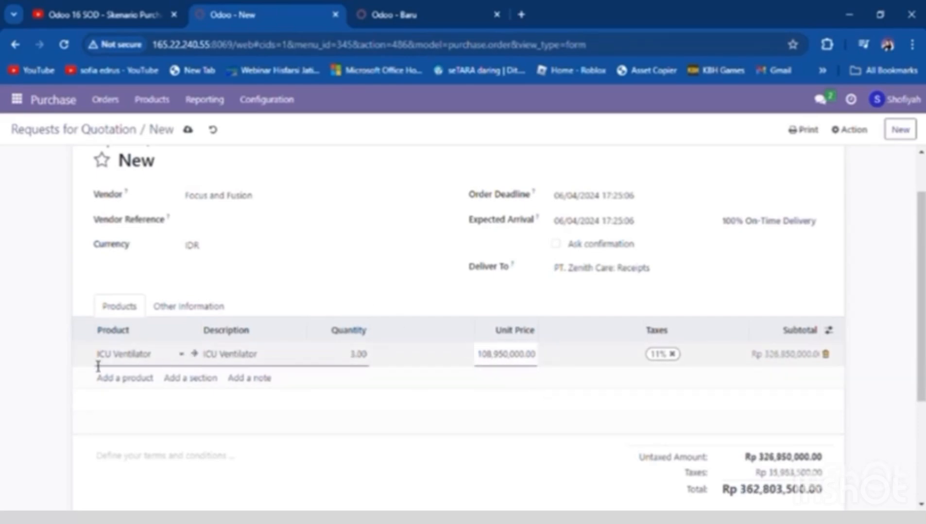
# - Add USG Portable Color Doppler as the second product line
pyautogui.click(109, 379)
pyautogui.click(198, 383)
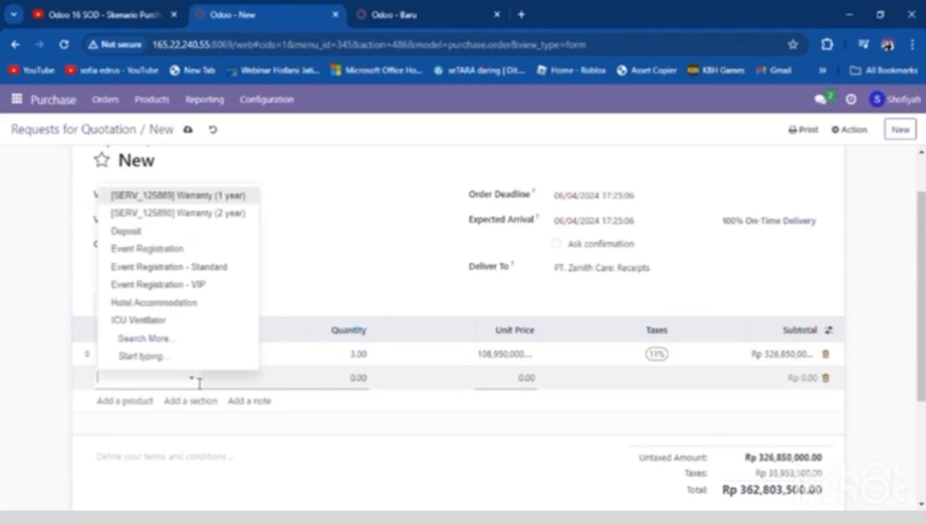
pyautogui.write('us')
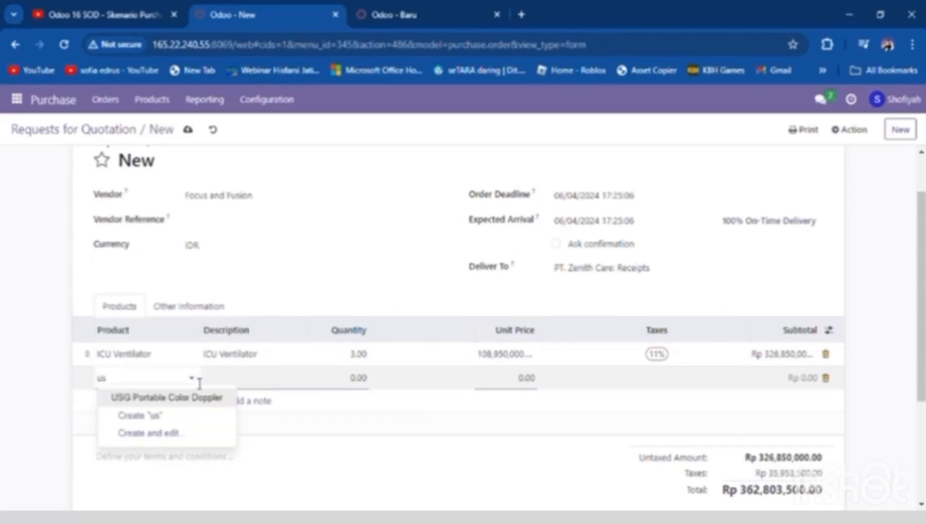
pyautogui.click(174, 398)
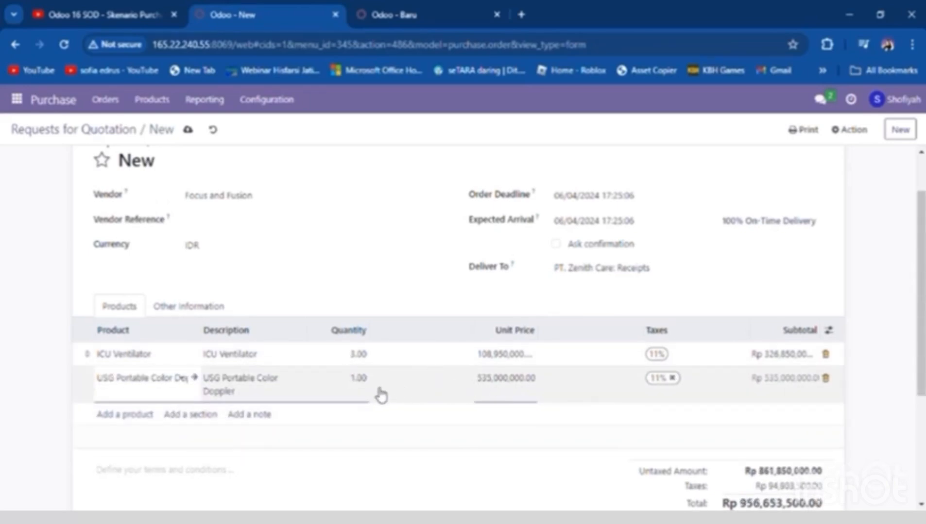
# - Change the ICU Ventilator line's quantity to 10
pyautogui.click(361, 356)
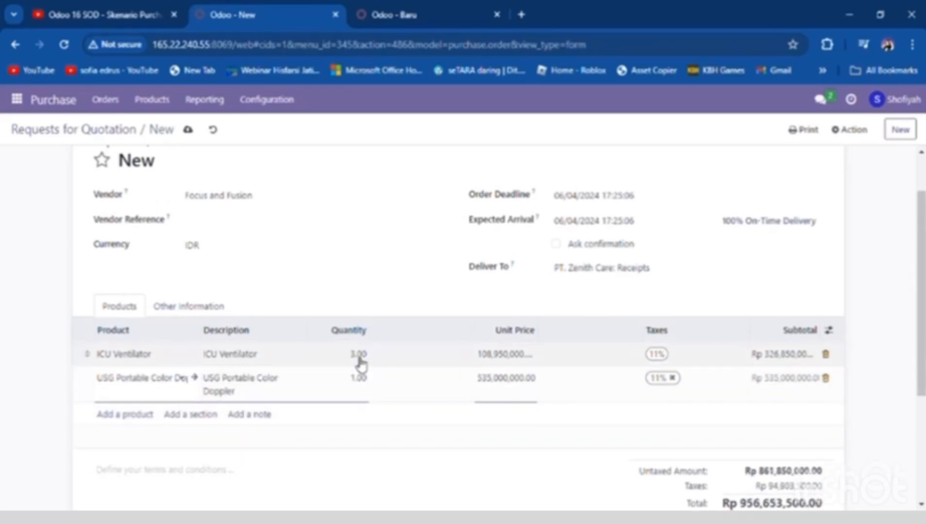
pyautogui.write('4')
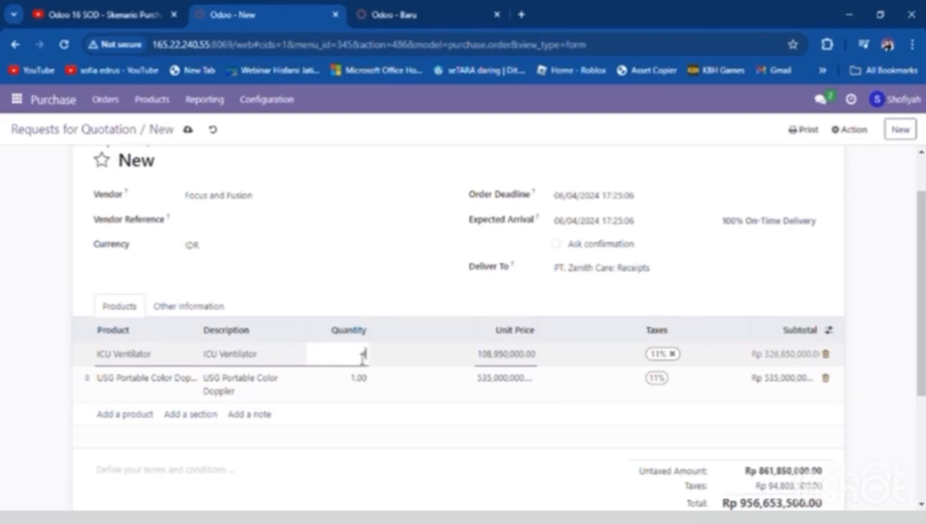
pyautogui.write('0')
# - Set the USG Portable Color Doppler line's quantity to 3 and review the order lines and totals
pyautogui.click(359, 379)
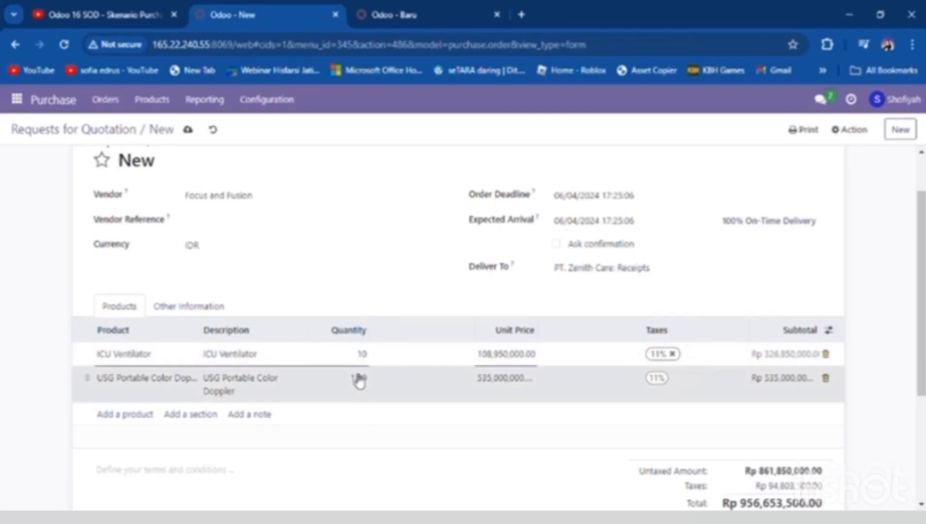
pyautogui.write('1')
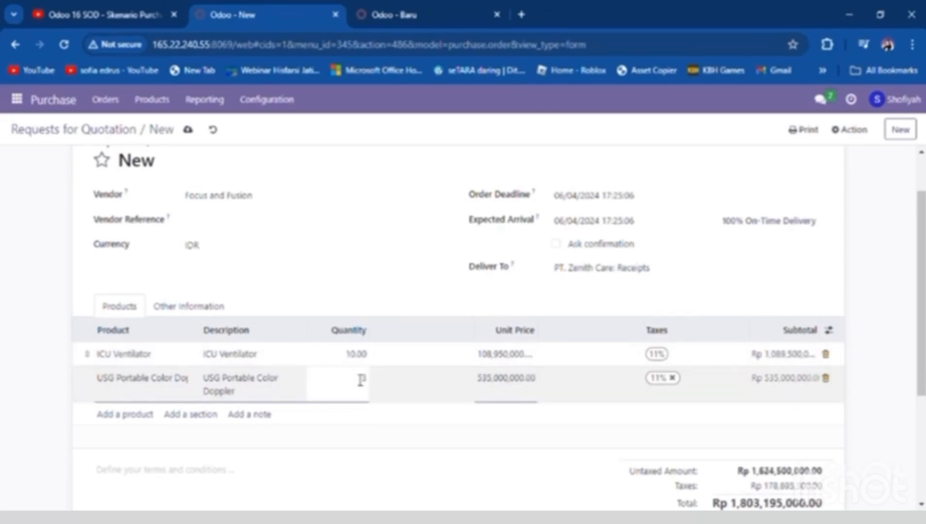
pyautogui.click(358, 434)
pyautogui.scroll(-1, 409, 427)
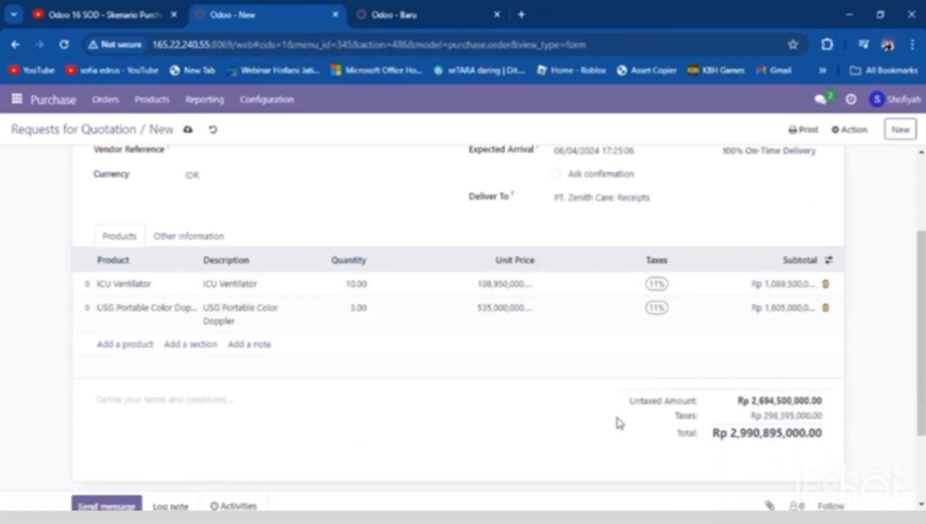
pyautogui.scroll(-1, 389, 421)
pyautogui.scroll(3, 148, 387)
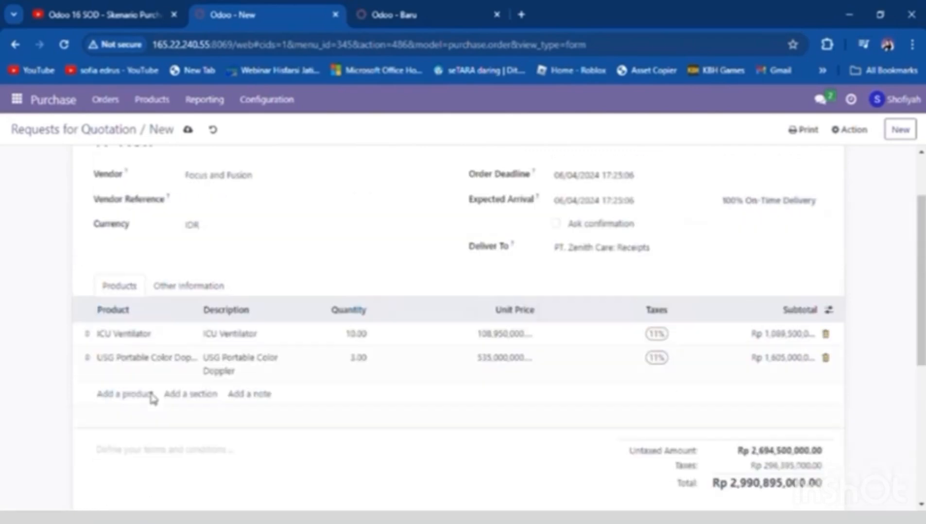
# - Send the request for quotation by e-mail to Focus and Fusion with its PDF attached, checking the message first
pyautogui.click(41, 159)
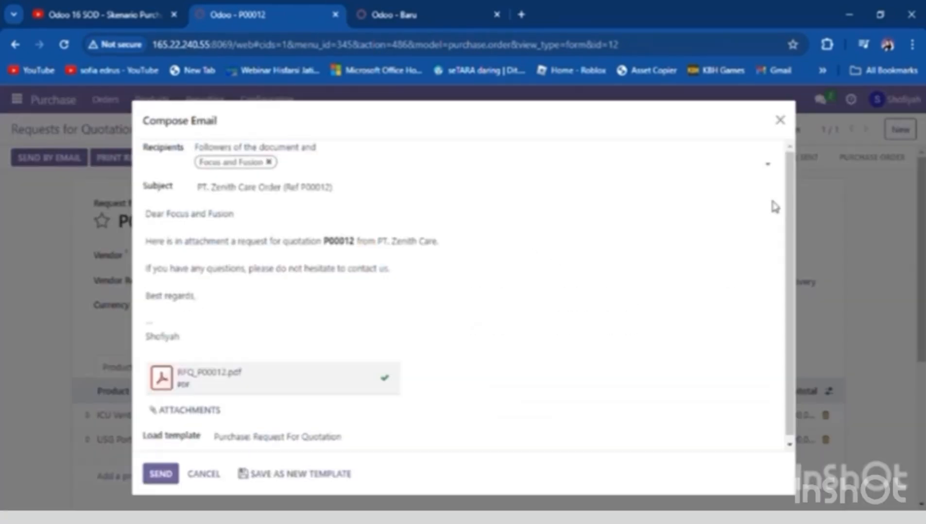
pyautogui.scroll(-1, 463, 285)
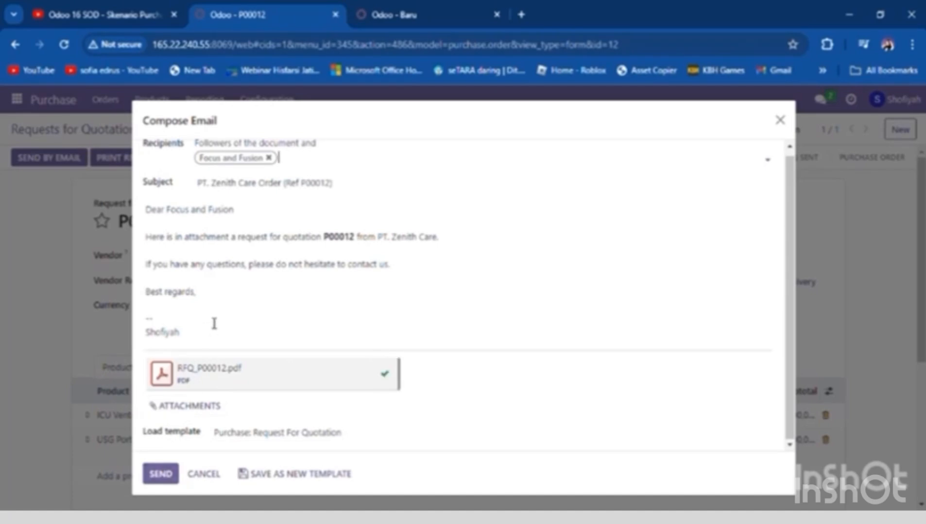
pyautogui.scroll(1, 214, 324)
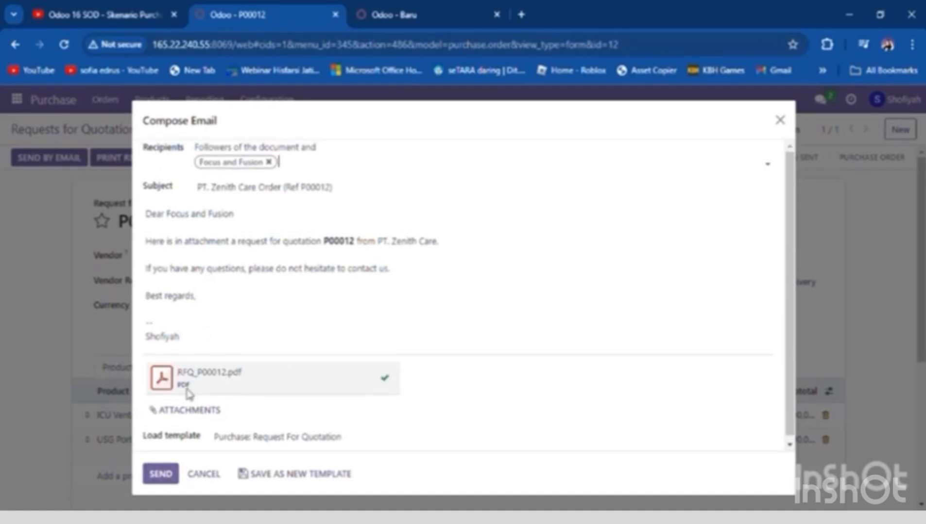
pyautogui.click(160, 474)
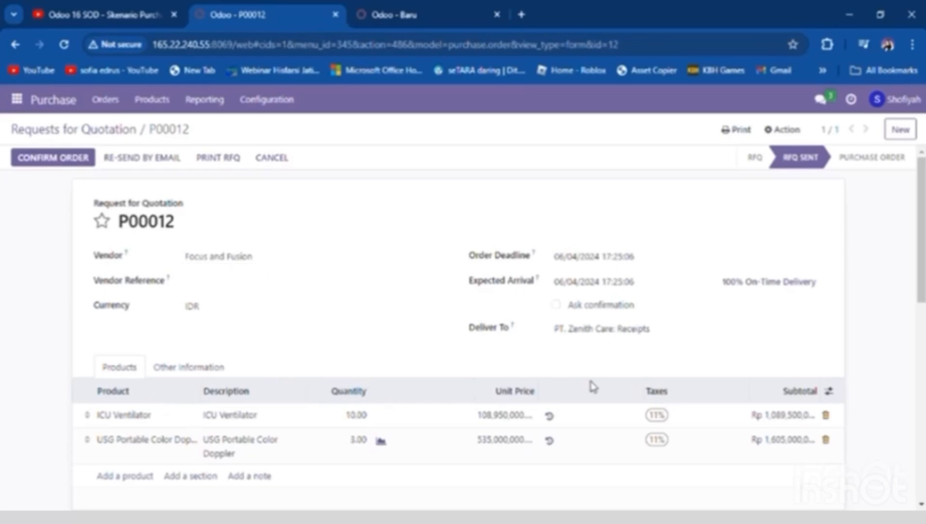
# - Review the sent request's product lines and totals and confirm it as a purchase order
pyautogui.scroll(-3, 588, 384)
pyautogui.scroll(3, 591, 382)
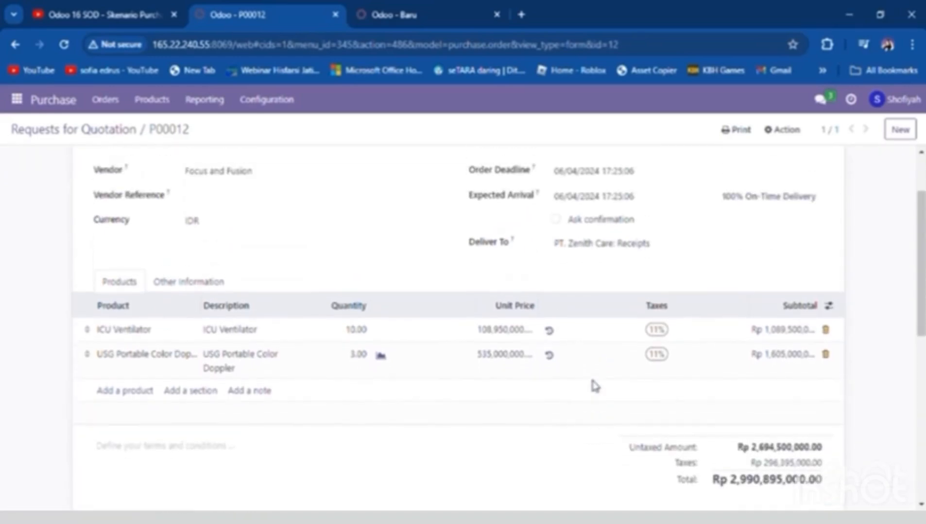
pyautogui.click(67, 161)
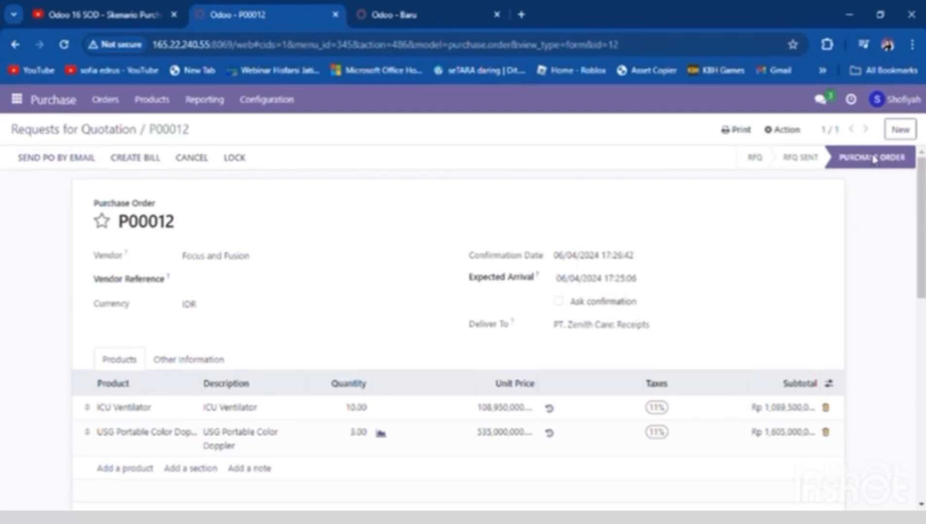
# - Log out of the purchasing account, log in with the inventory user's saved e-mail and password, and dismiss the password warning
pyautogui.click(882, 104)
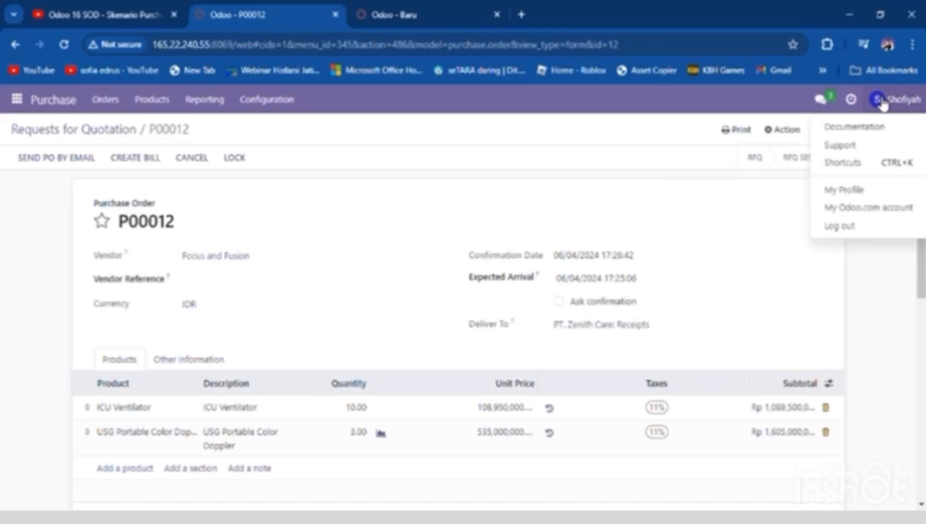
pyautogui.click(848, 226)
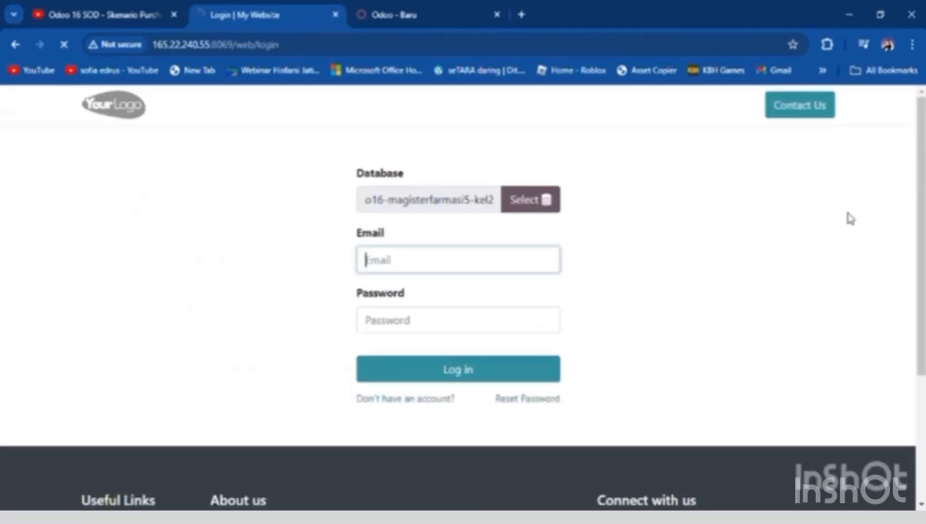
pyautogui.write('im')
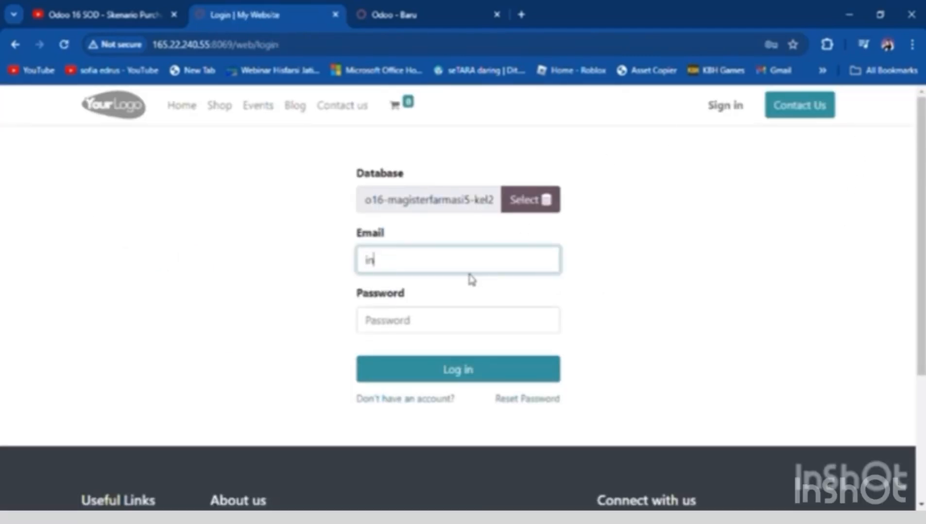
pyautogui.write('v')
pyautogui.click(475, 301)
pyautogui.click(446, 371)
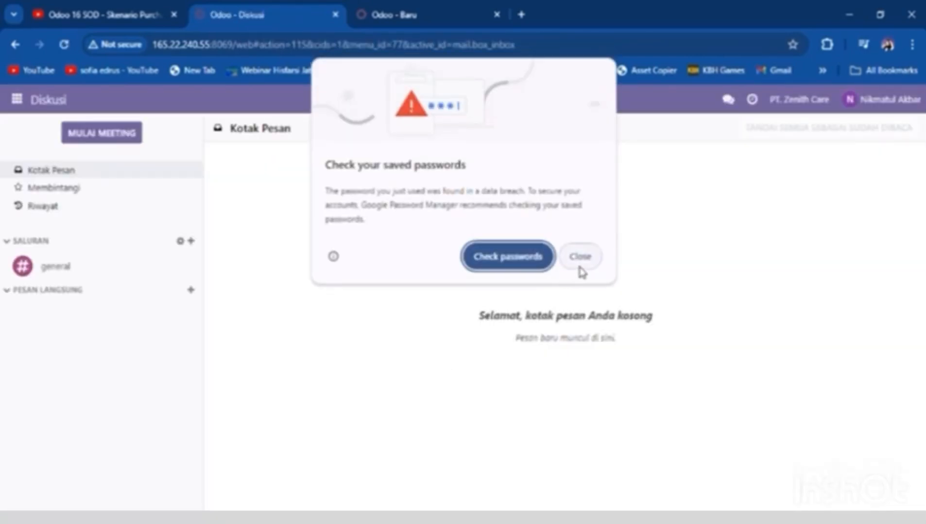
pyautogui.click(576, 267)
# - Open the latest Focus and Fusion purchase order in the Pembelian app and review its product lines and totals
pyautogui.click(20, 103)
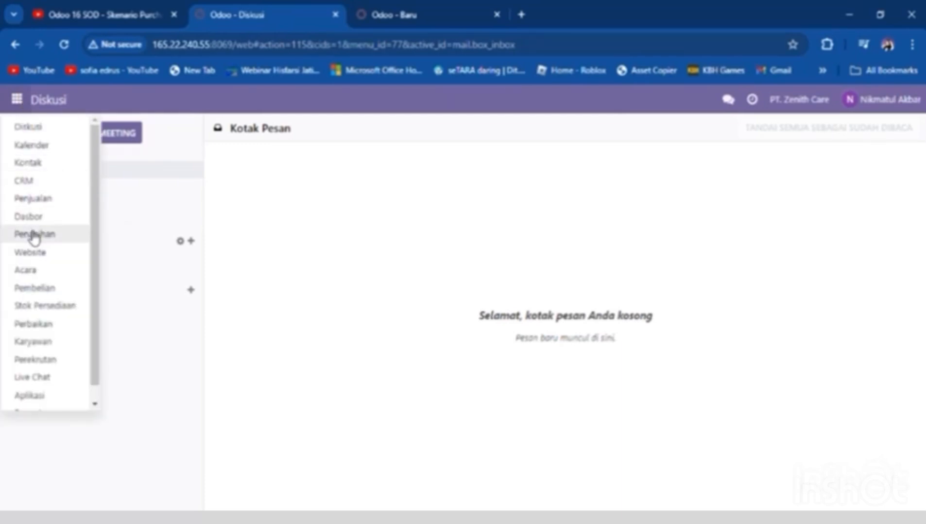
pyautogui.click(44, 289)
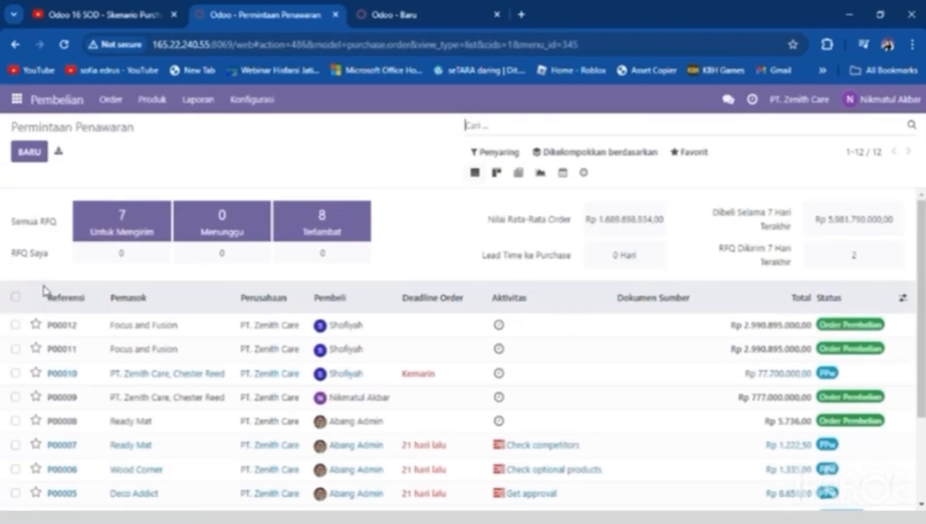
pyautogui.click(747, 330)
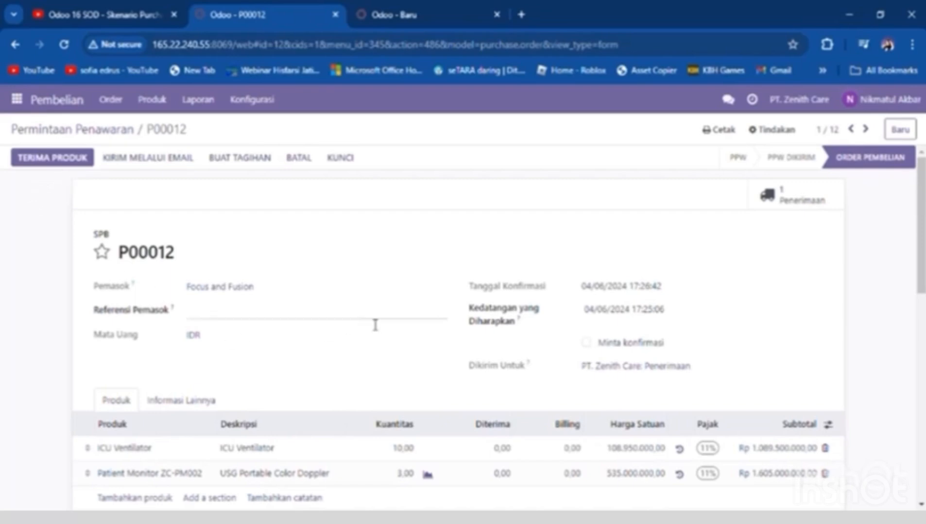
pyautogui.scroll(-3, 402, 324)
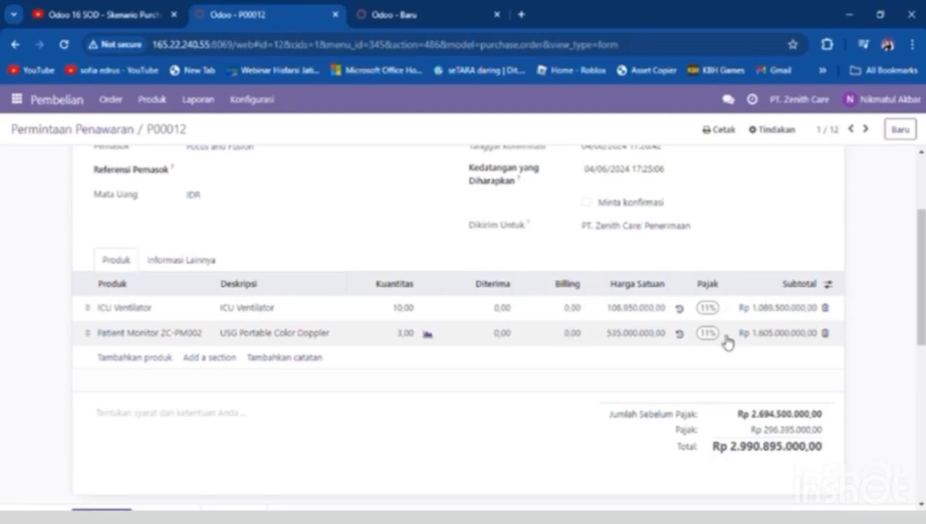
pyautogui.scroll(3, 626, 333)
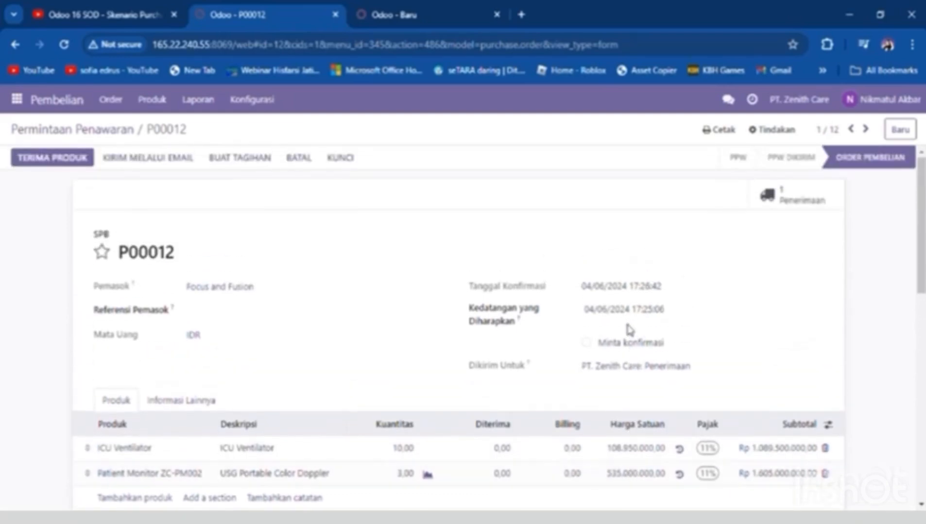
# - On the purchase order's receipt, set the done quantities to 10 for ICU Ventilator and 3 for Patient Monitor ZC-PM002
pyautogui.click(76, 159)
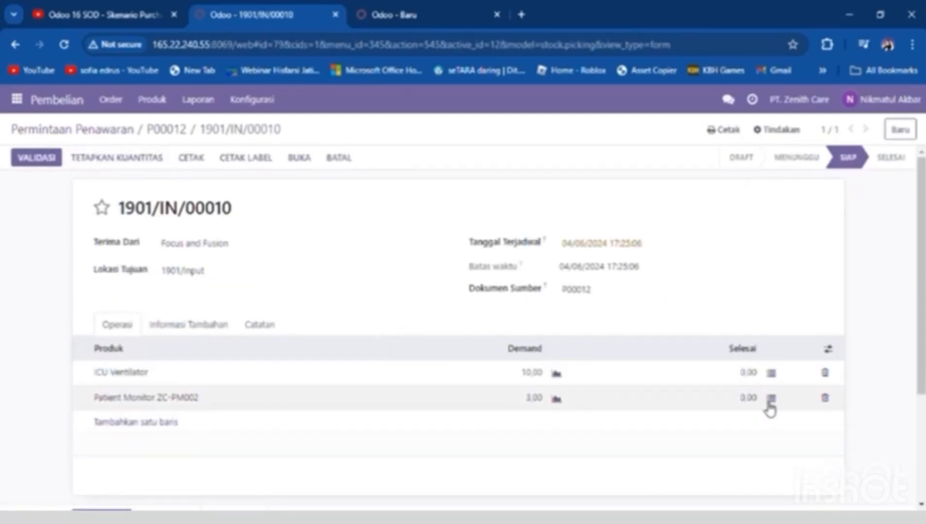
pyautogui.click(770, 373)
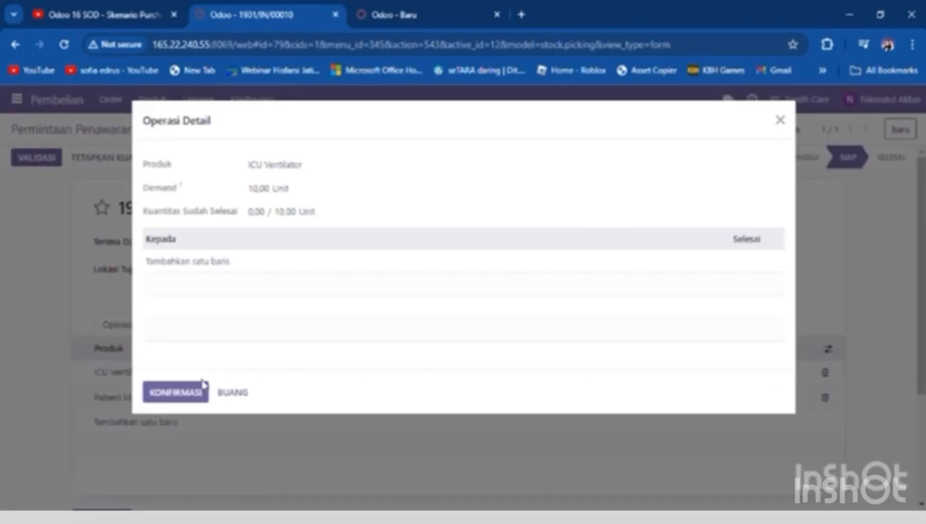
pyautogui.click(175, 392)
pyautogui.click(750, 374)
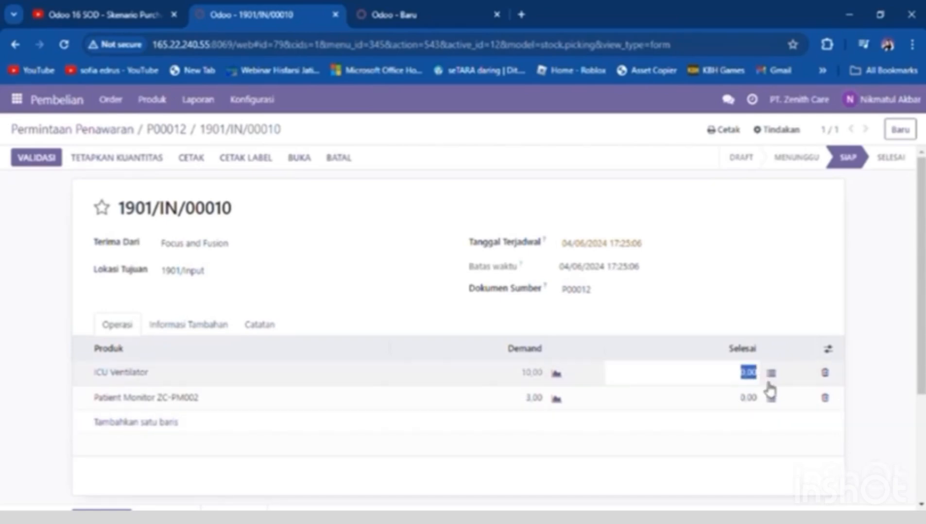
pyautogui.write('10')
pyautogui.click(756, 401)
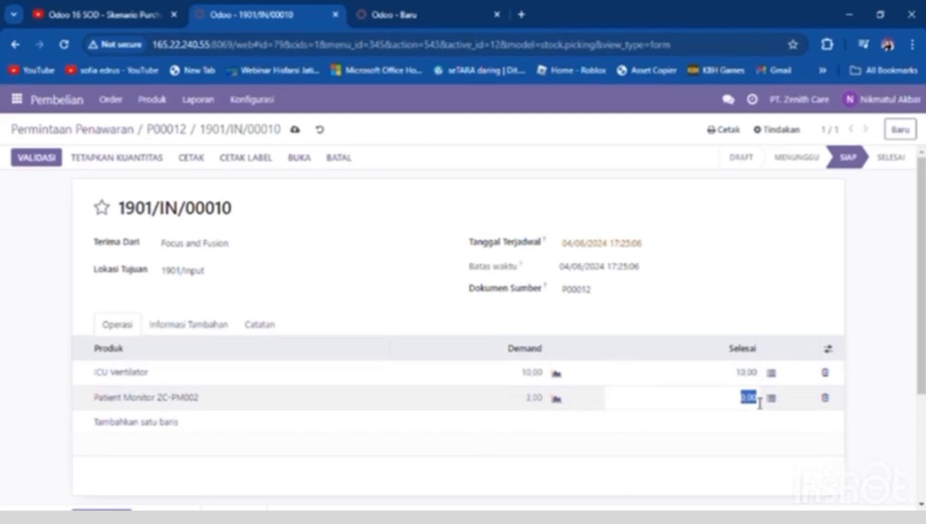
pyautogui.write('1')
pyautogui.click(757, 430)
# - Validate the Focus and Fusion receipt and select its reference number
pyautogui.scroll(-3, 333, 405)
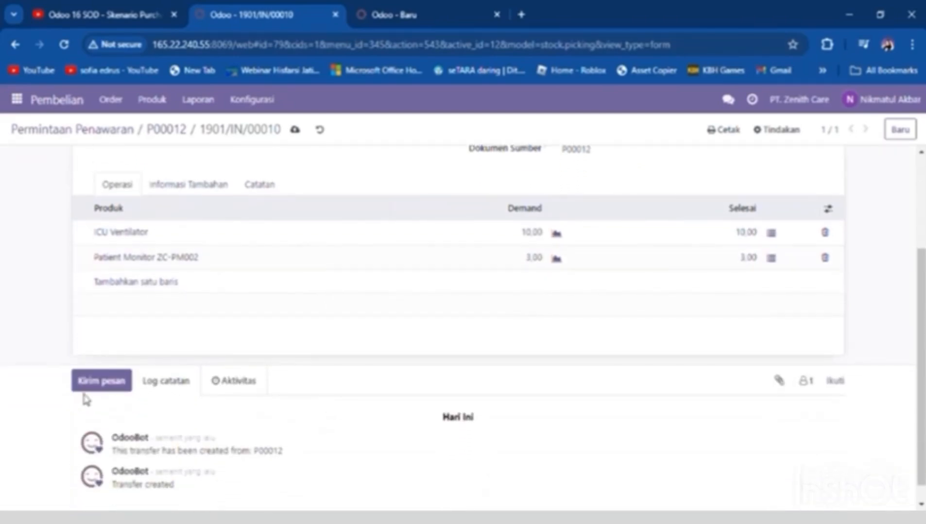
pyautogui.click(102, 381)
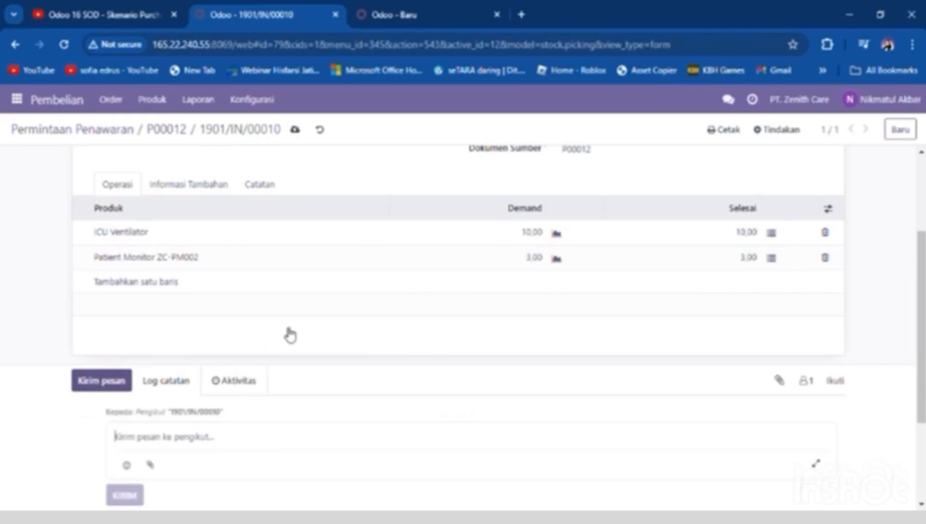
pyautogui.scroll(3, 289, 334)
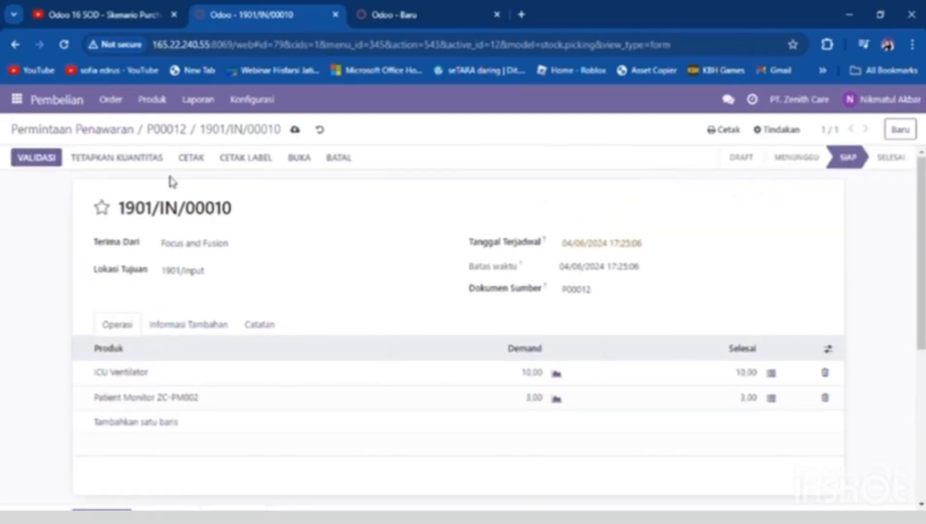
pyautogui.click(42, 158)
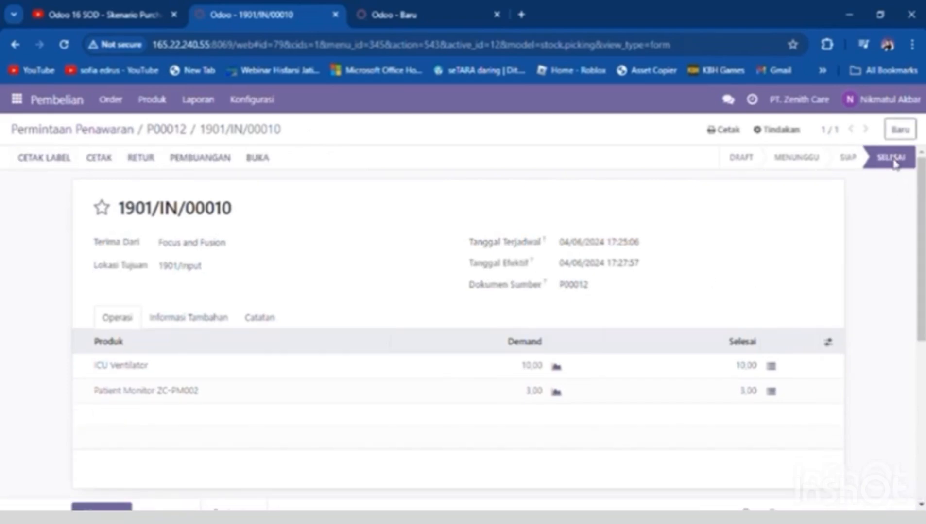
pyautogui.moveTo(896, 164)
pyautogui.moveTo(238, 212); pyautogui.dragTo(118, 213)
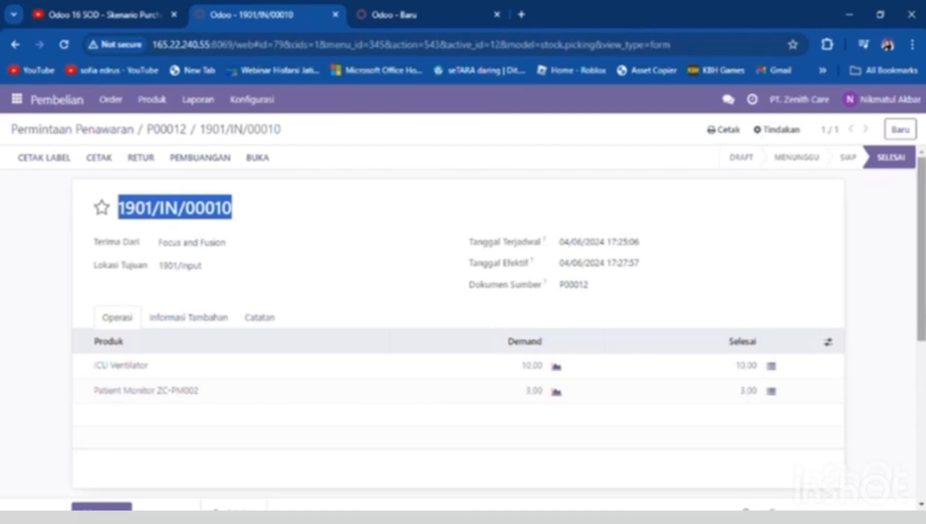
# - Log out of the inventory account, log in with the administrator's saved e-mail and password, and dismiss the password warning
pyautogui.click(903, 103)
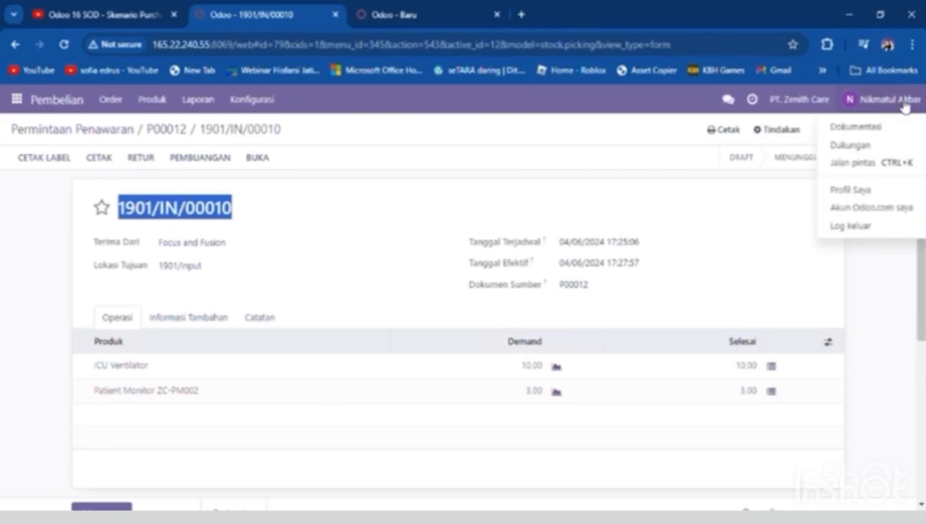
pyautogui.click(862, 225)
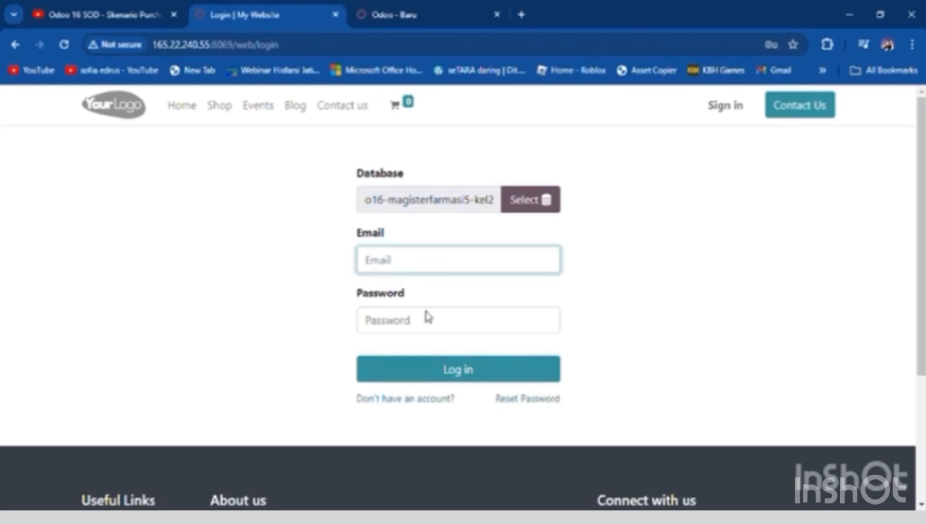
pyautogui.click(489, 378)
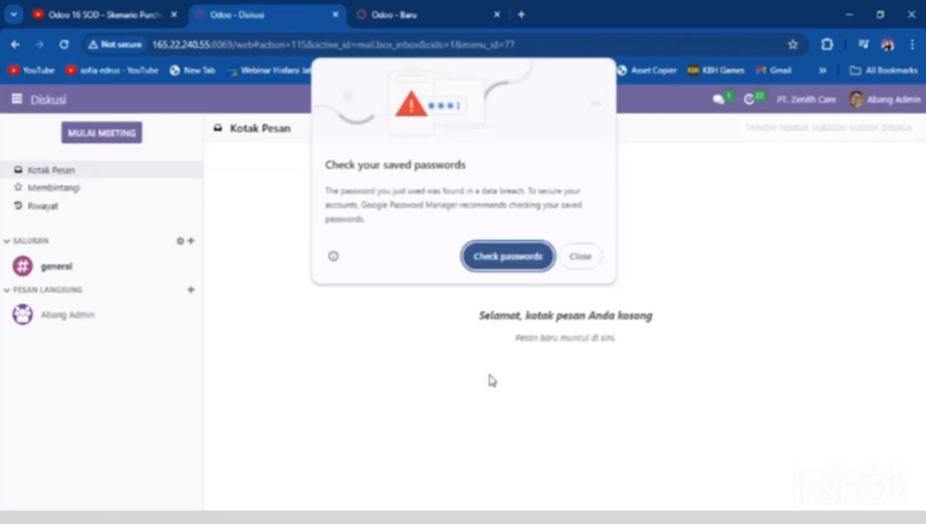
pyautogui.click(580, 256)
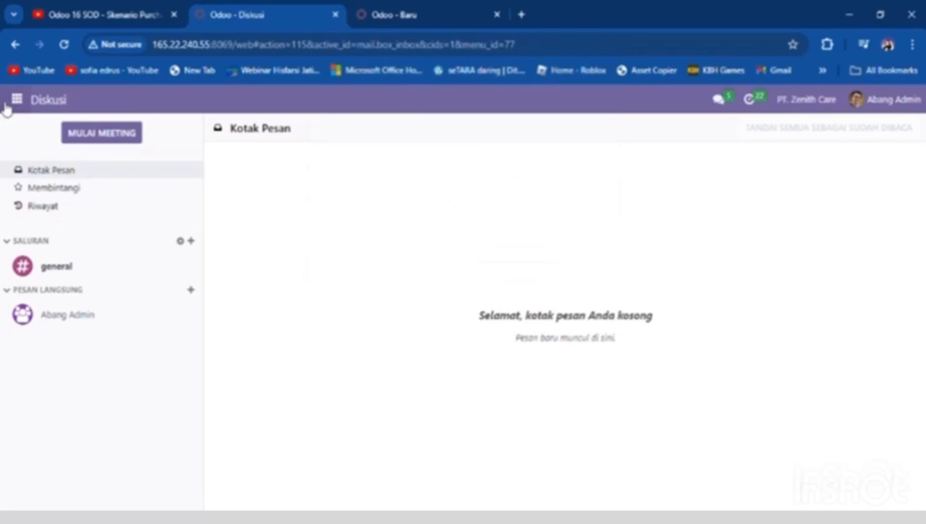
# - Open the Penagihan app and search the accounting dashboard for the receipt's reference number
pyautogui.click(17, 108)
pyautogui.click(27, 238)
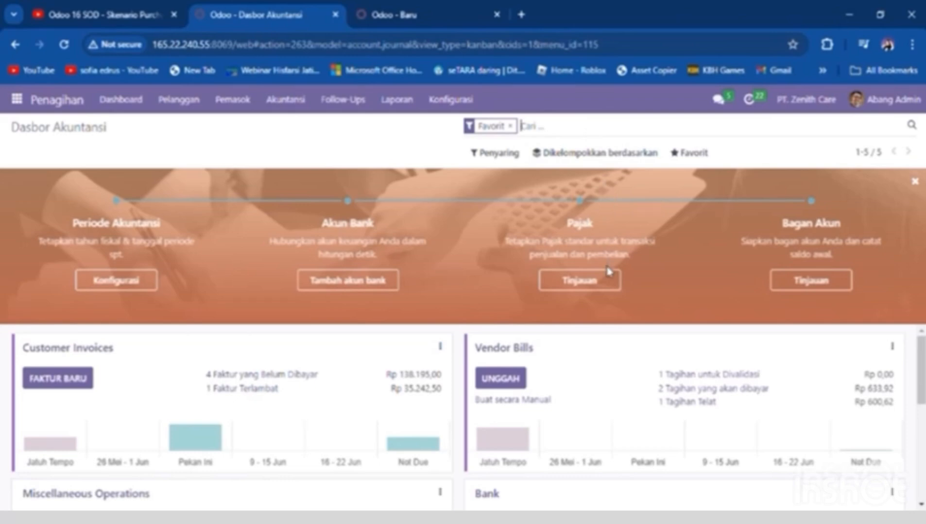
pyautogui.write('1901/INV/00010')
pyautogui.press('Return')
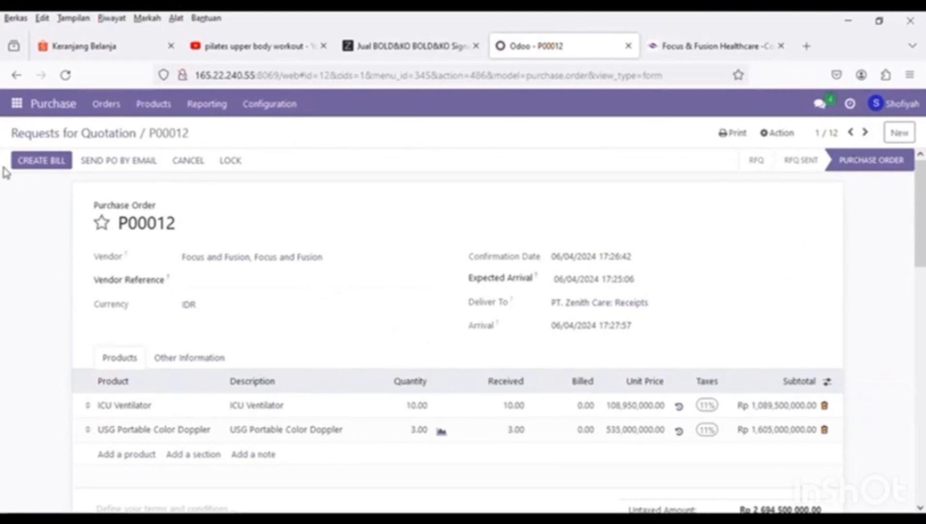
# - As the purchasing user, create a vendor bill from the received Focus and Fusion purchase order and review its invoice lines
pyautogui.click(38, 162)
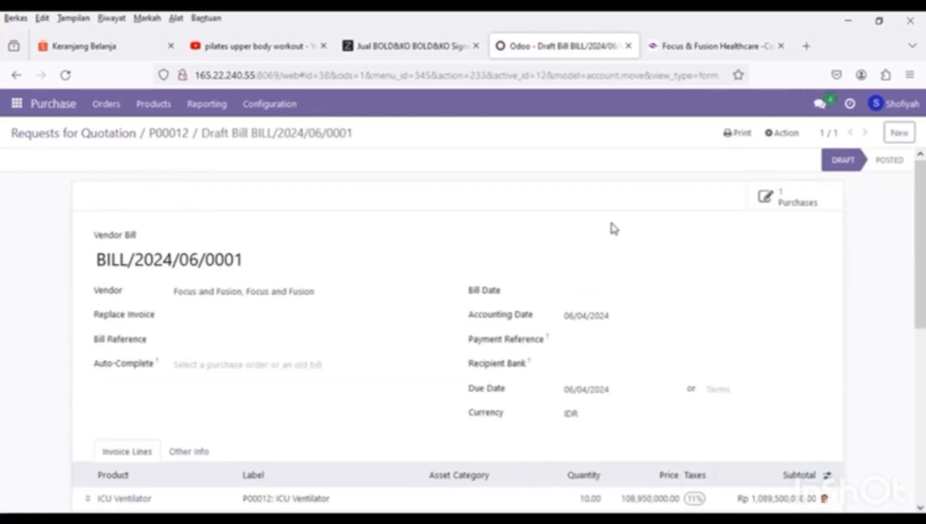
pyautogui.scroll(-4, 742, 243)
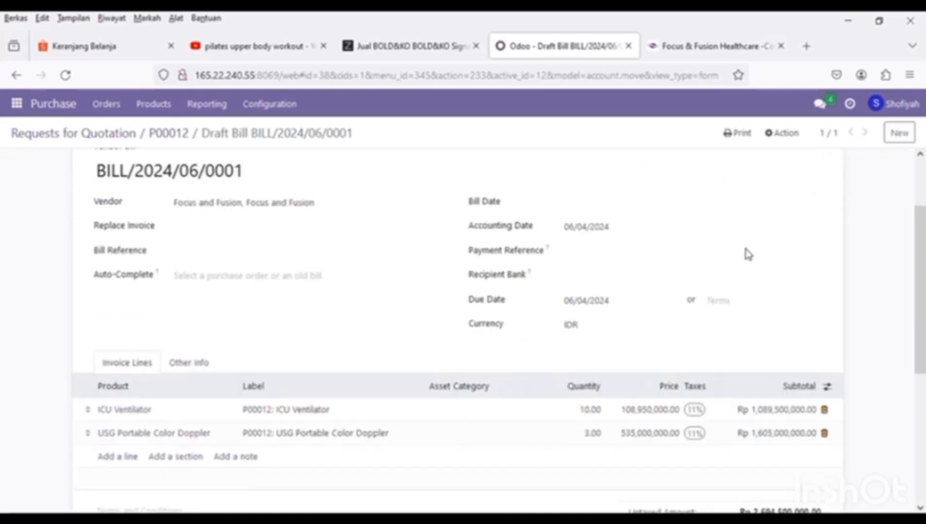
pyautogui.scroll(-5, 175, 376)
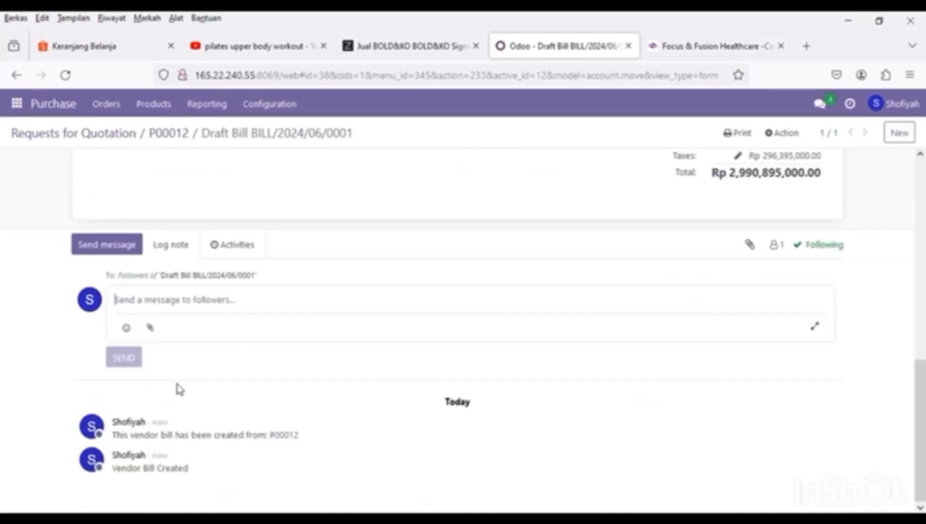
# - Send the message "pls quot" to the followers of the draft vendor bill
pyautogui.write('pl')
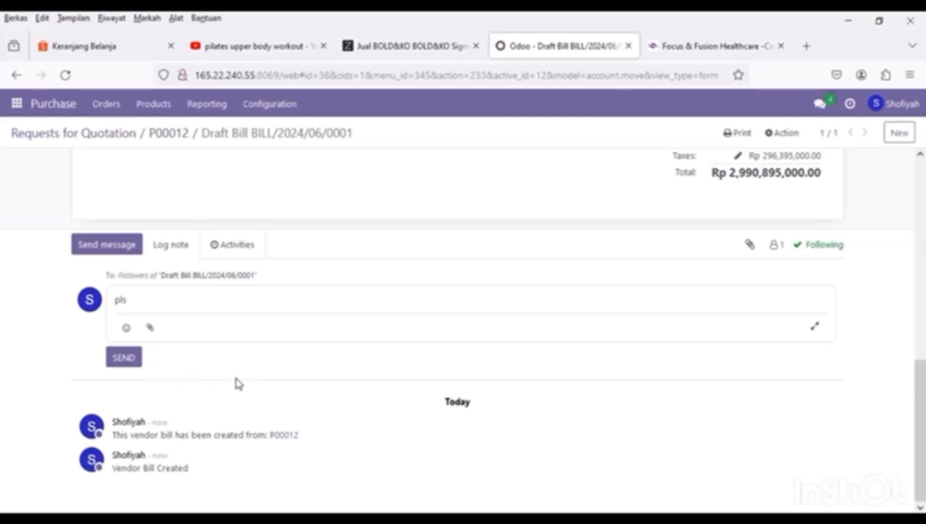
pyautogui.write('s d')
pyautogui.click(130, 359)
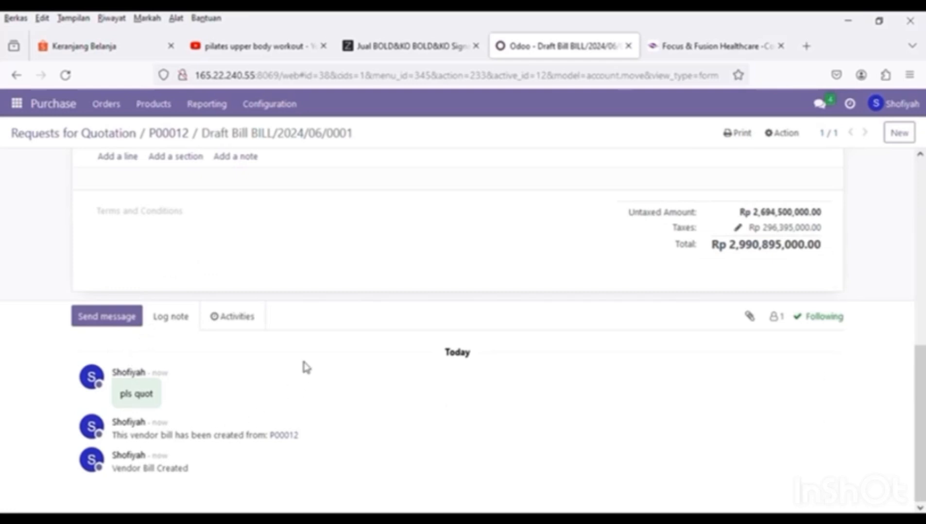
# - Return to the draft vendor bill's header and highlight its bill number
pyautogui.scroll(3, 301, 357)
pyautogui.scroll(6, 438, 342)
pyautogui.moveTo(242, 189); pyautogui.dragTo(103, 190)
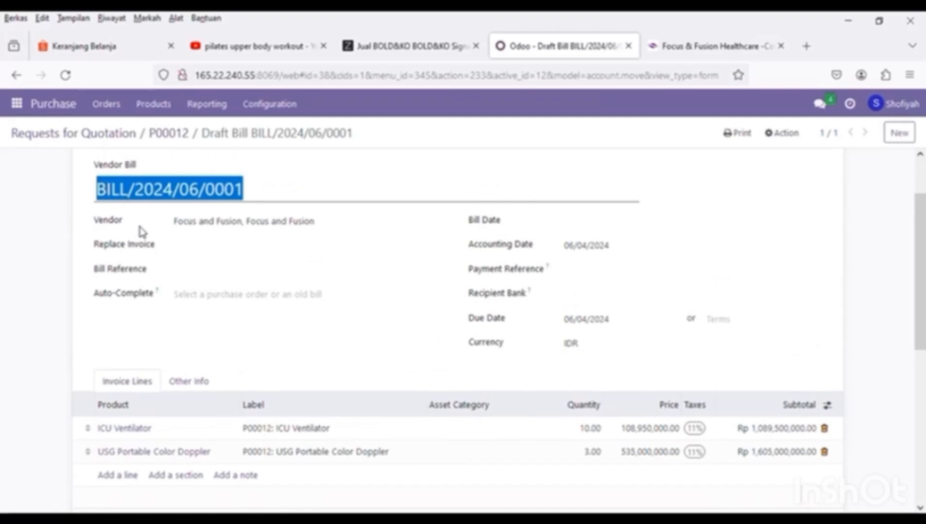
# - Log out of the purchasing account and log in with the finance account's saved e-mail and password
pyautogui.click(897, 103)
pyautogui.click(850, 227)
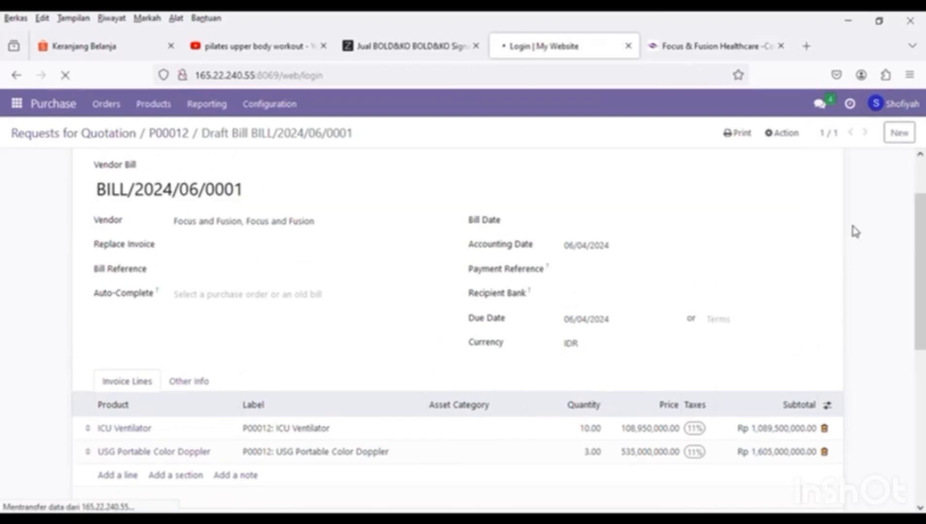
pyautogui.write('fin')
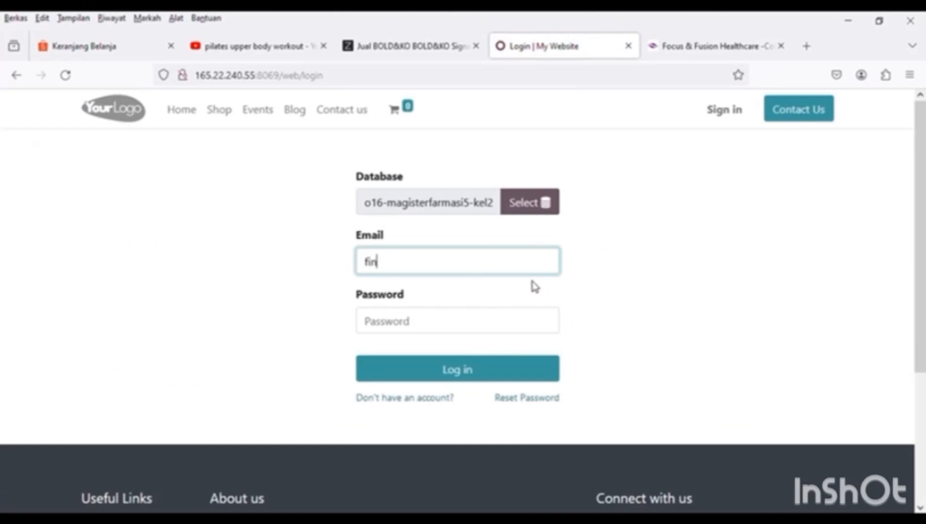
pyautogui.click(534, 286)
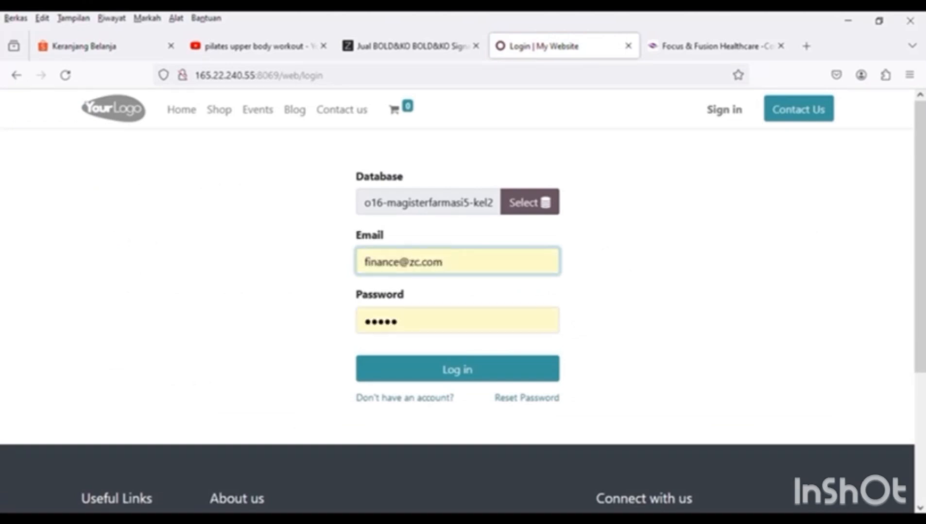
pyautogui.click(478, 374)
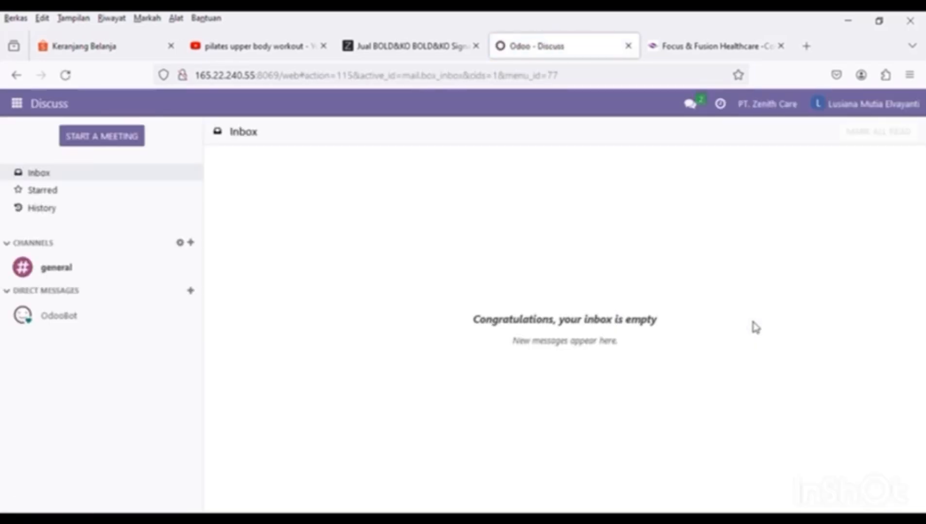
# - Open the vendor bills list in the Accounting app and open the draft bill from Focus and Fusion
pyautogui.click(19, 104)
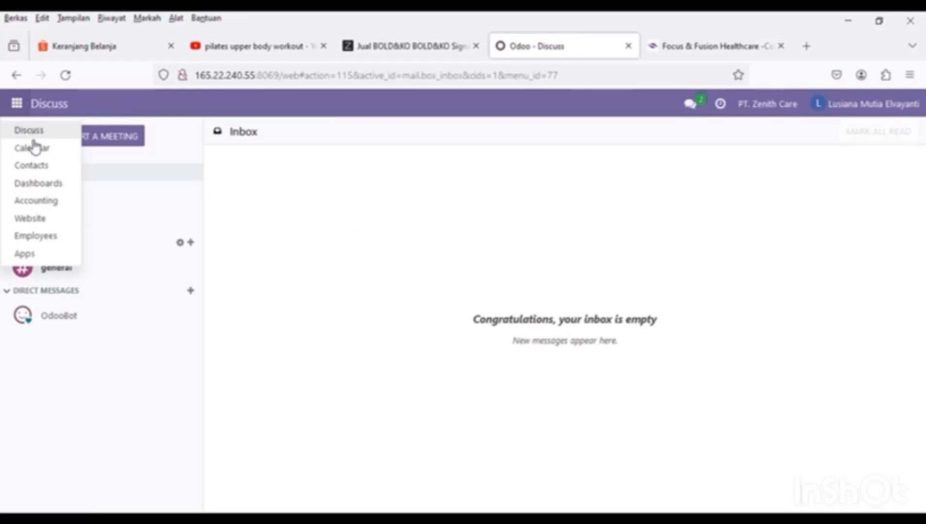
pyautogui.click(38, 201)
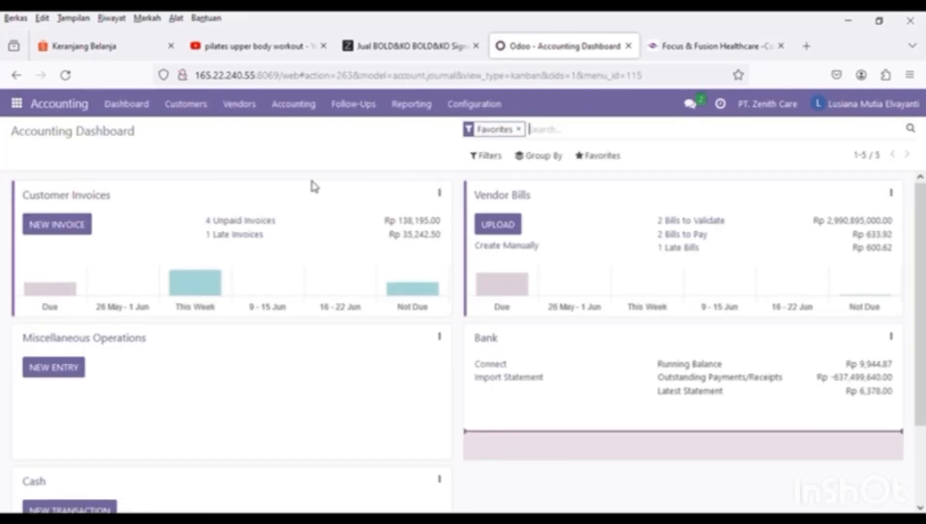
pyautogui.click(250, 105)
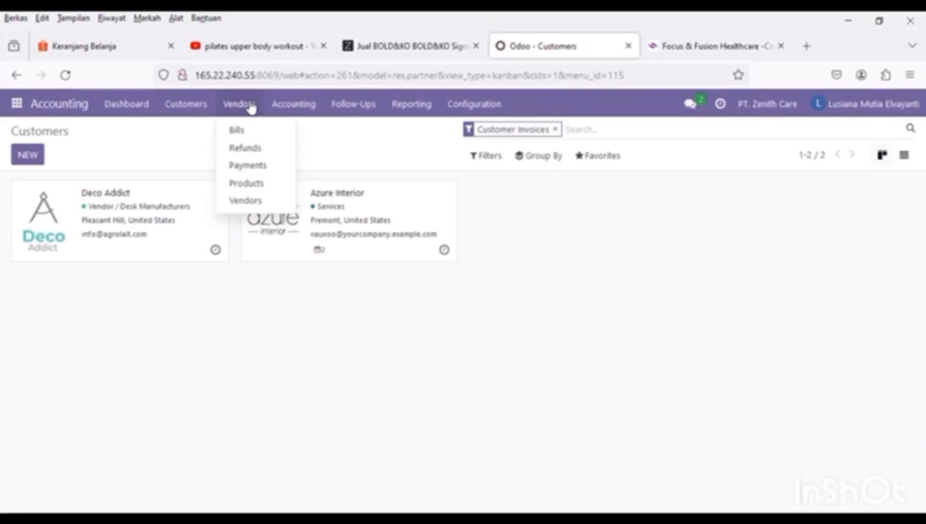
pyautogui.click(253, 129)
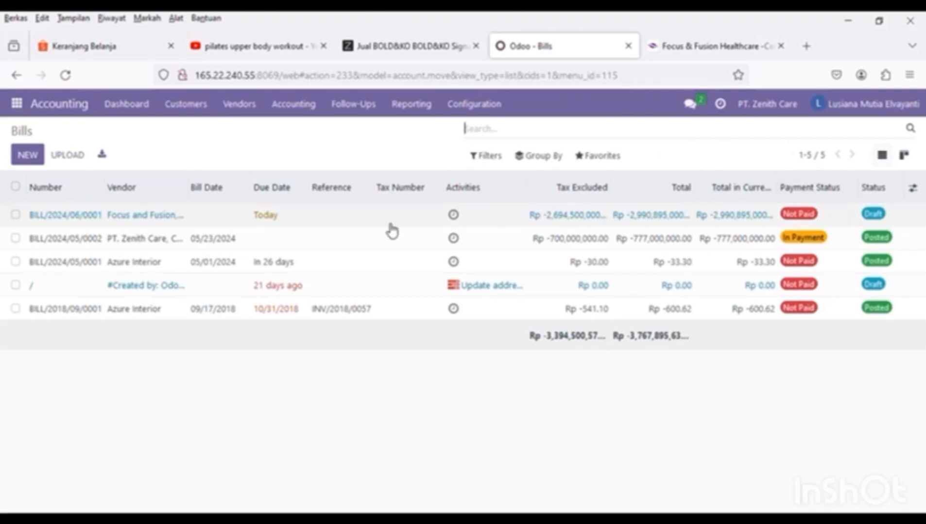
pyautogui.click(299, 214)
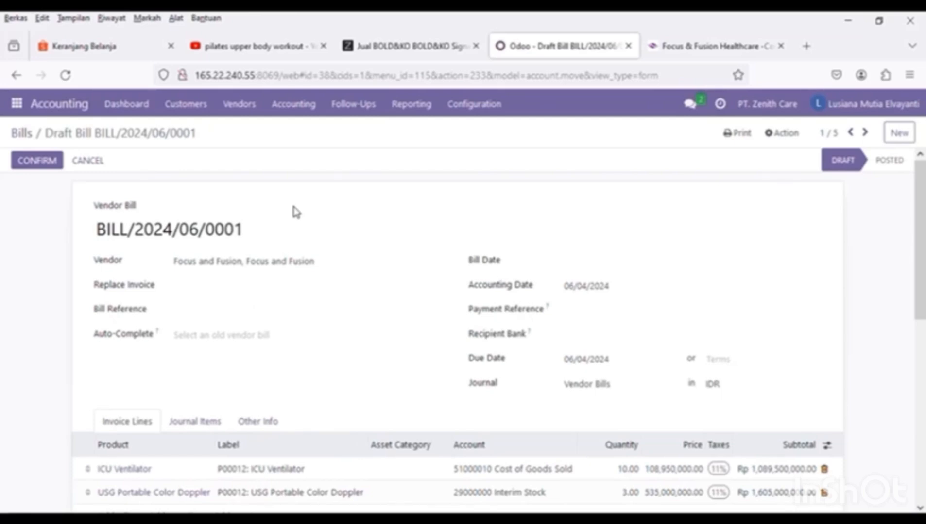
# - Set the draft bill's payment terms to Immediate Payment and try to confirm the bill
pyautogui.scroll(-3, 694, 350)
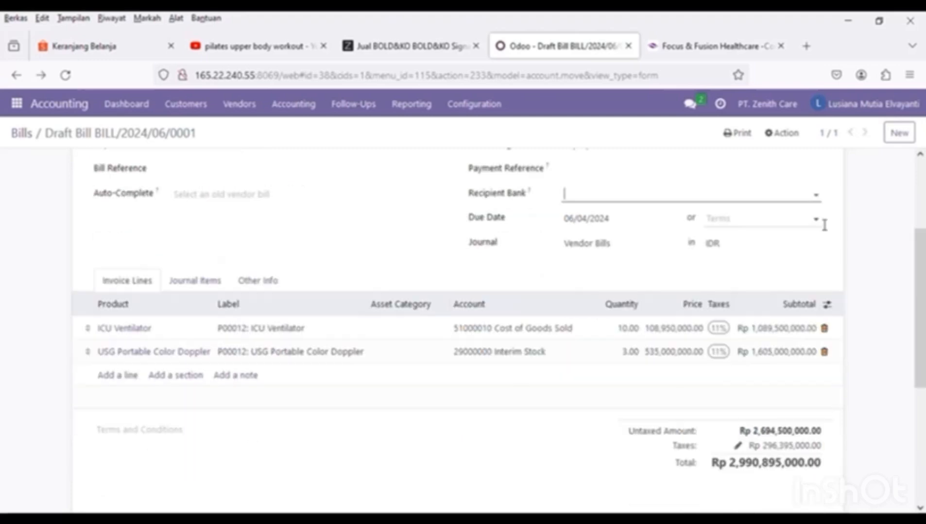
pyautogui.click(821, 222)
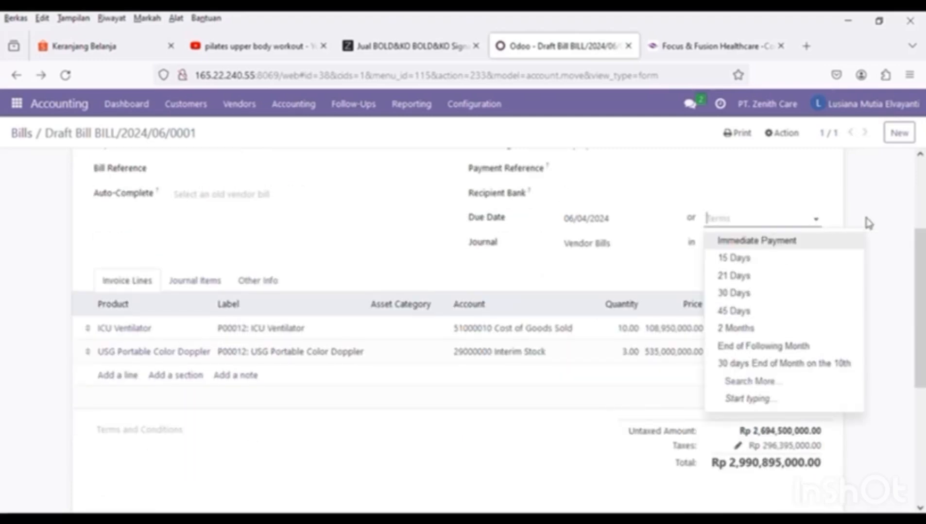
pyautogui.click(796, 239)
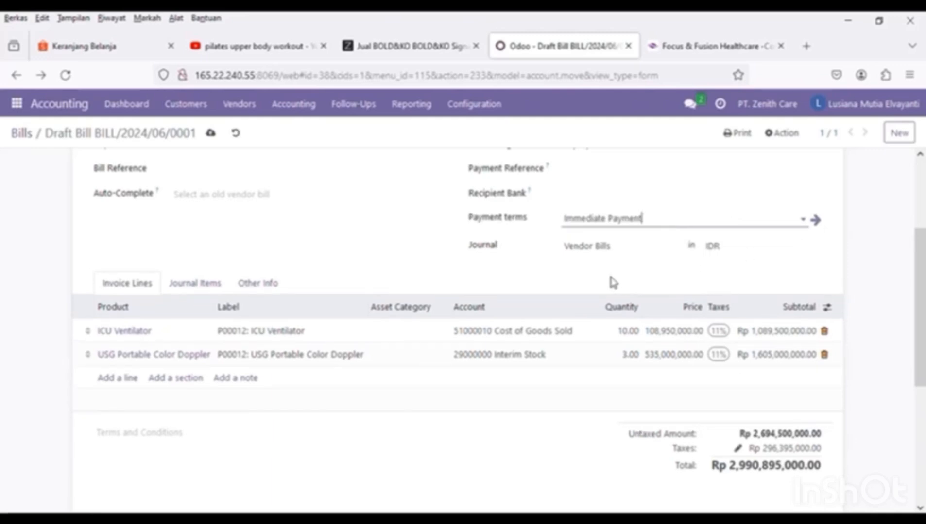
pyautogui.scroll(3, 555, 259)
pyautogui.scroll(-1, 486, 243)
pyautogui.scroll(2, 291, 233)
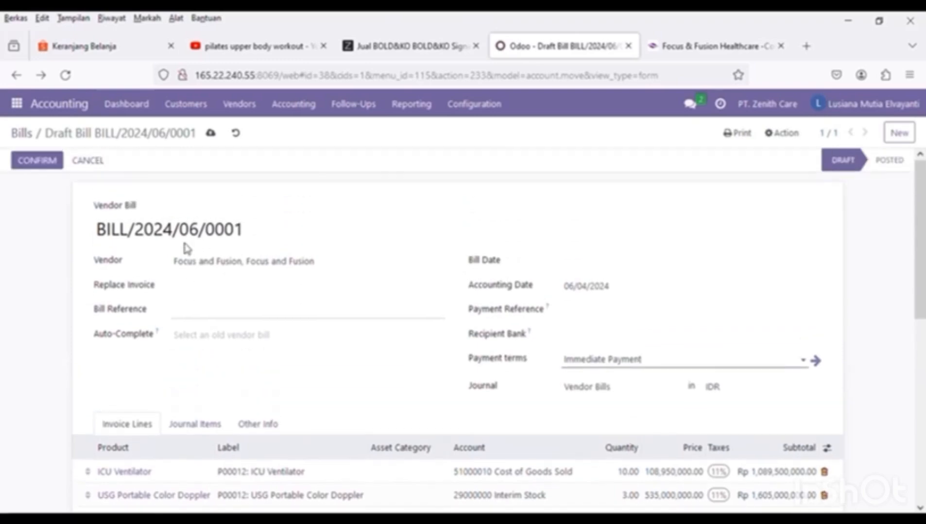
pyautogui.click(42, 164)
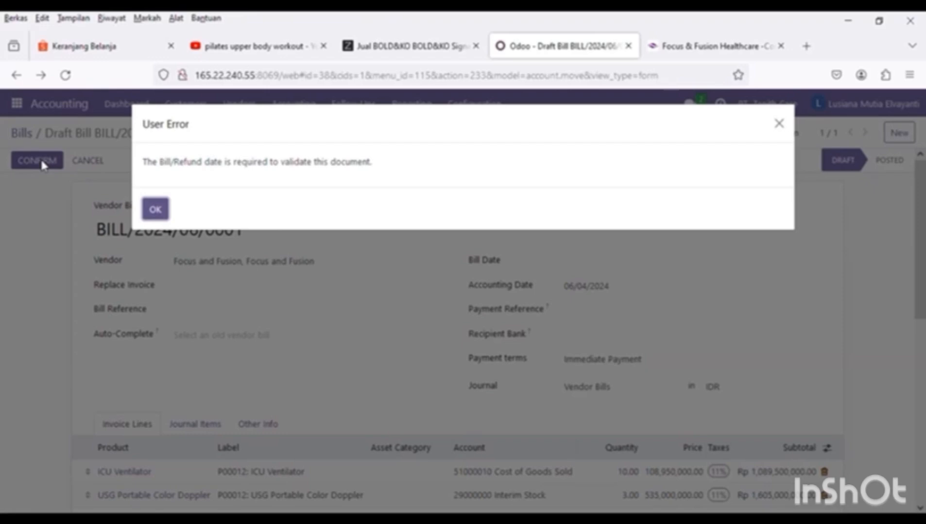
pyautogui.click(155, 209)
# - Set the bill date to 06/04/2024 and confirm the Focus and Fusion vendor bill
pyautogui.scroll(-2, 797, 167)
pyautogui.click(821, 167)
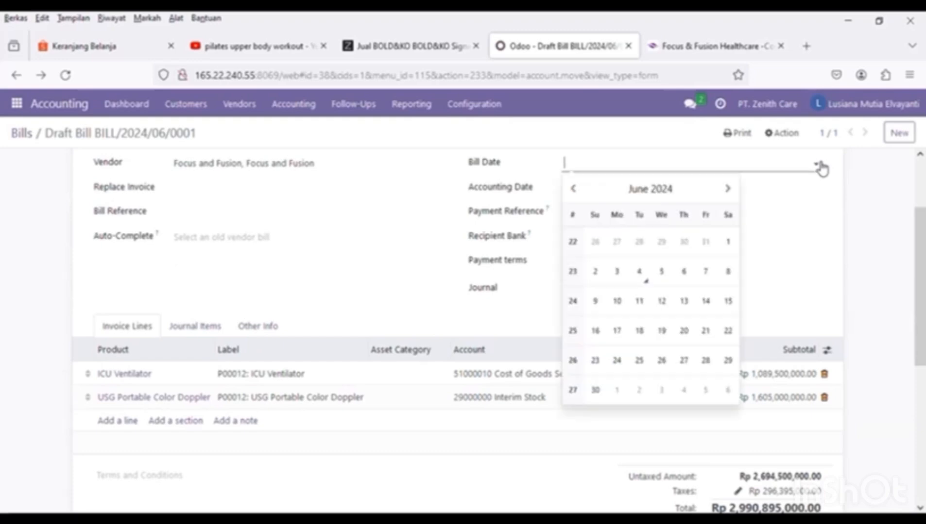
pyautogui.click(652, 281)
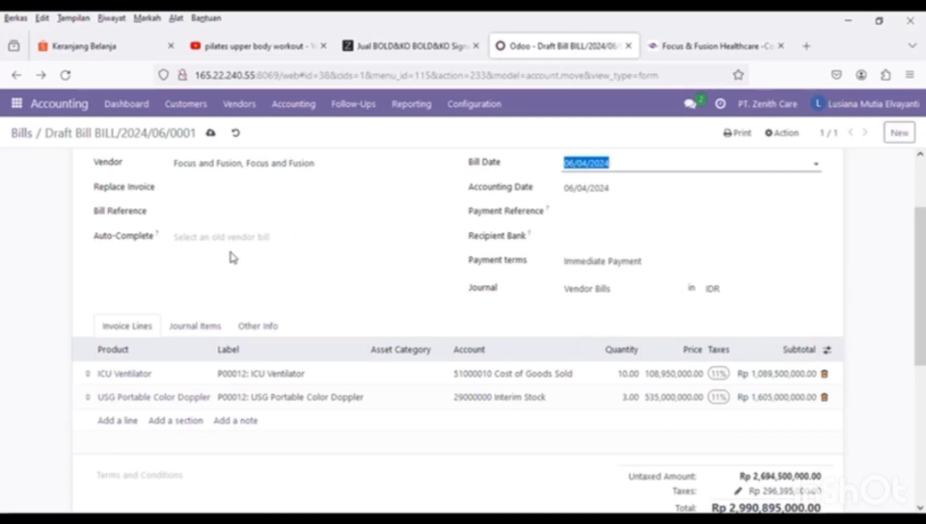
pyautogui.scroll(2, 226, 245)
pyautogui.click(46, 160)
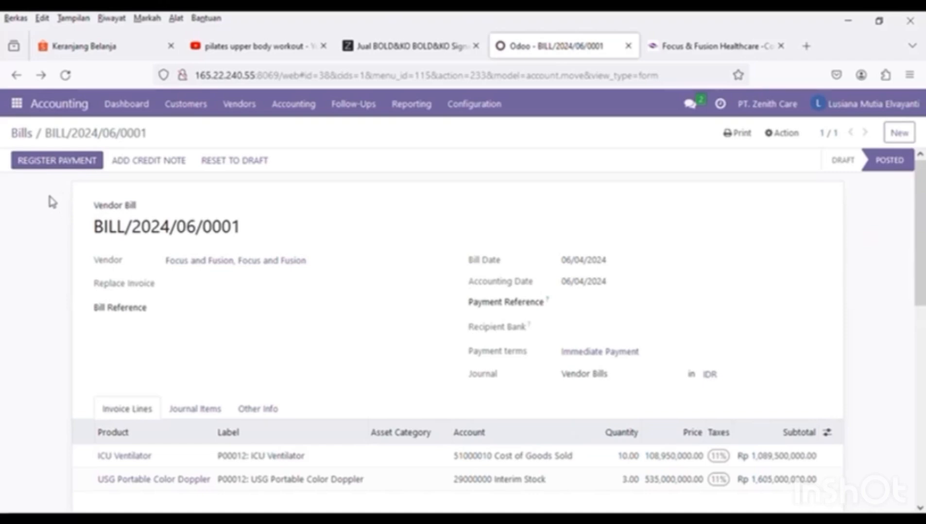
# - Register the full payment of the posted bill through the Bank journal with the Manual method, leaving the recipient bank account empty
pyautogui.scroll(-8, 428, 271)
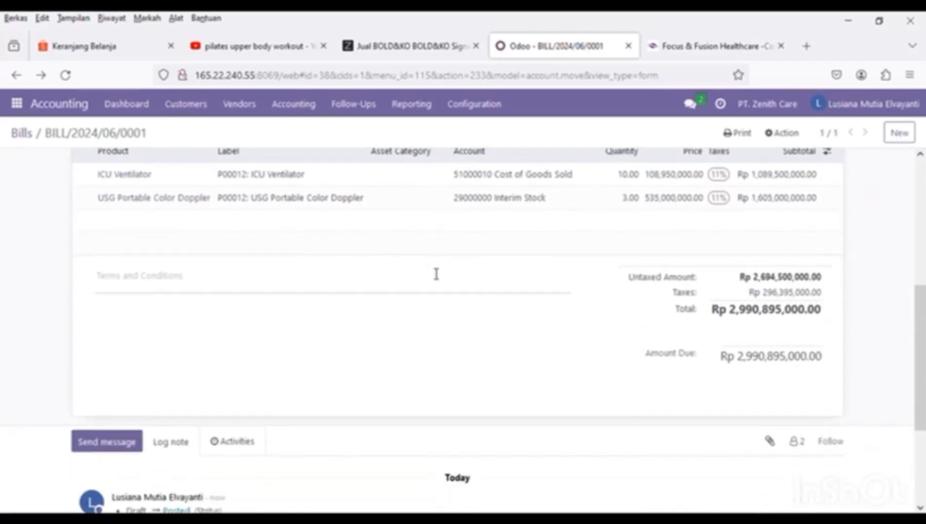
pyautogui.scroll(-2, 360, 292)
pyautogui.scroll(10, 250, 314)
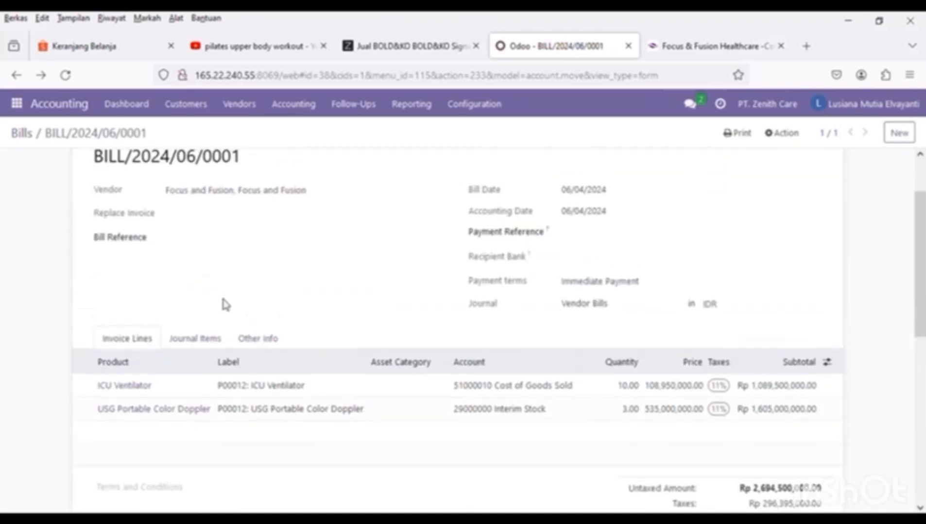
pyautogui.scroll(2, 97, 174)
pyautogui.click(82, 161)
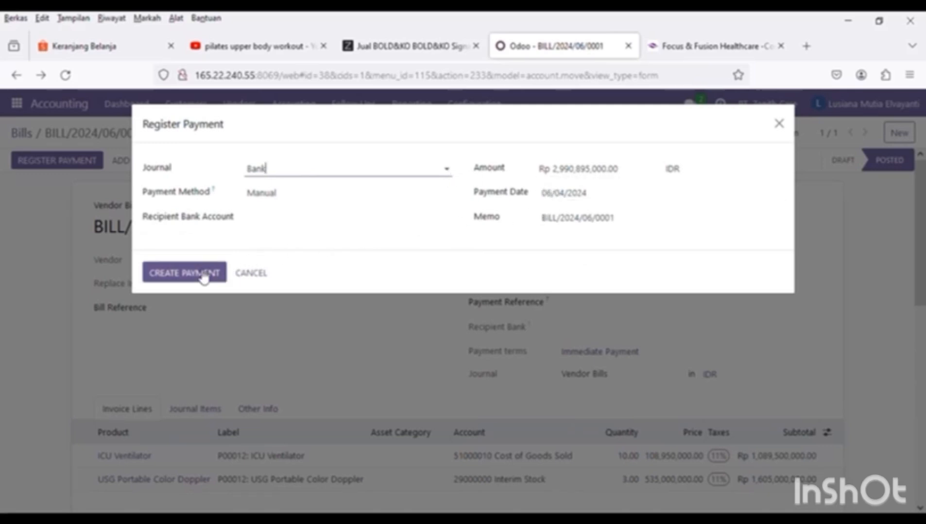
pyautogui.click(452, 222)
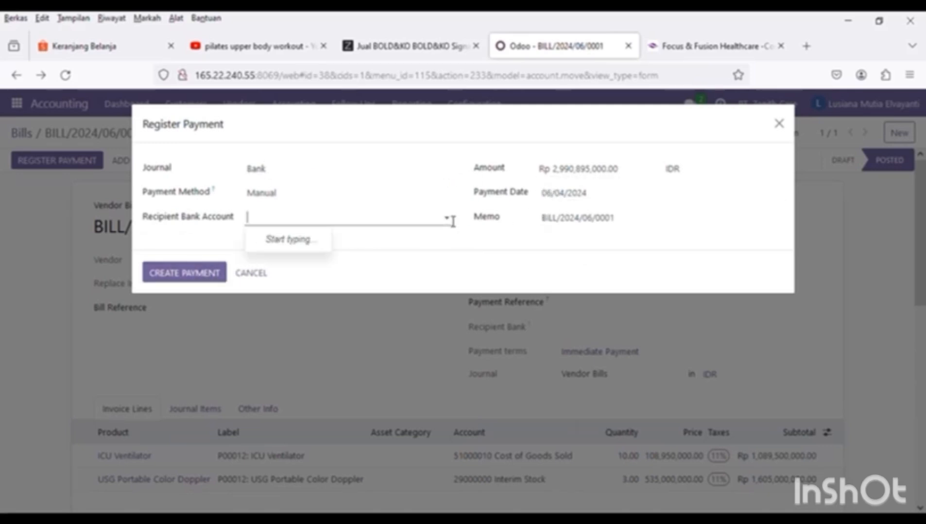
pyautogui.click(304, 243)
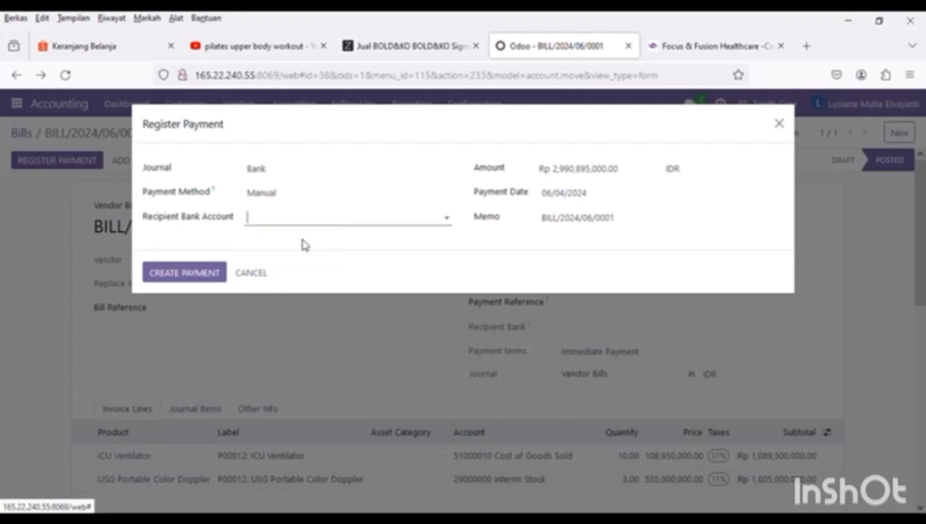
pyautogui.click(182, 274)
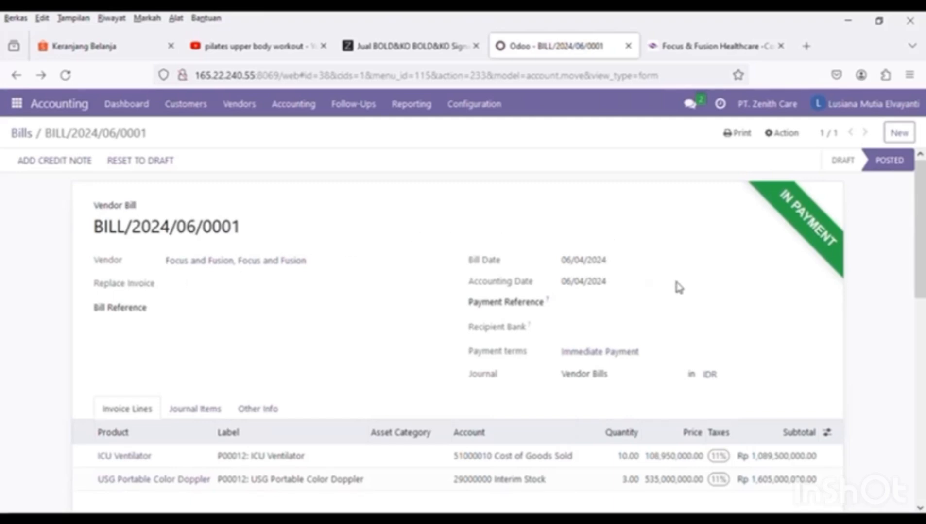
# - Review the invoice lines, payment entry and amount due on the Focus and Fusion bill
pyautogui.scroll(-5, 678, 287)
pyautogui.scroll(2, 678, 287)
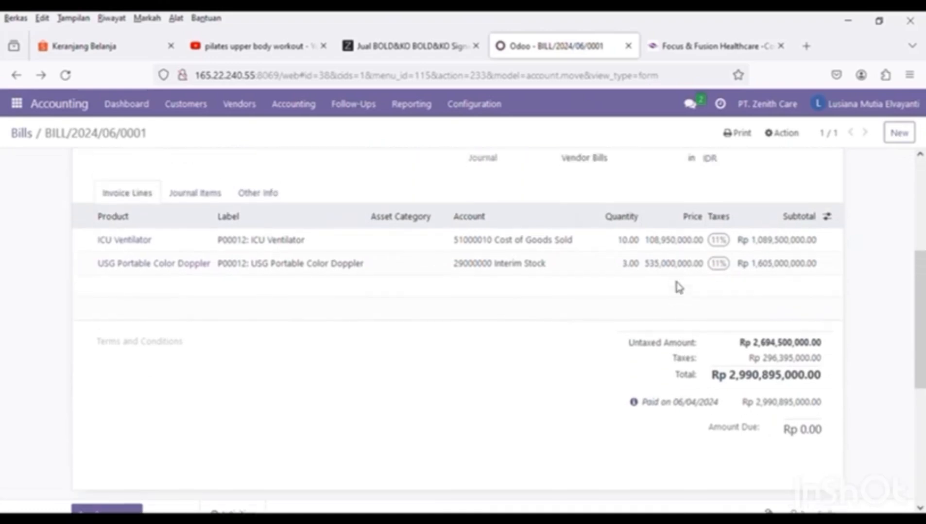
pyautogui.scroll(5, 812, 271)
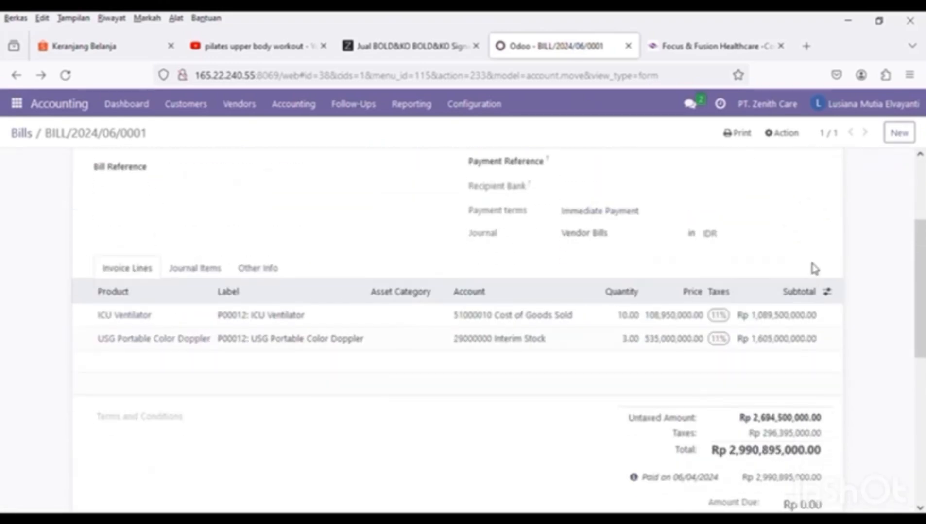